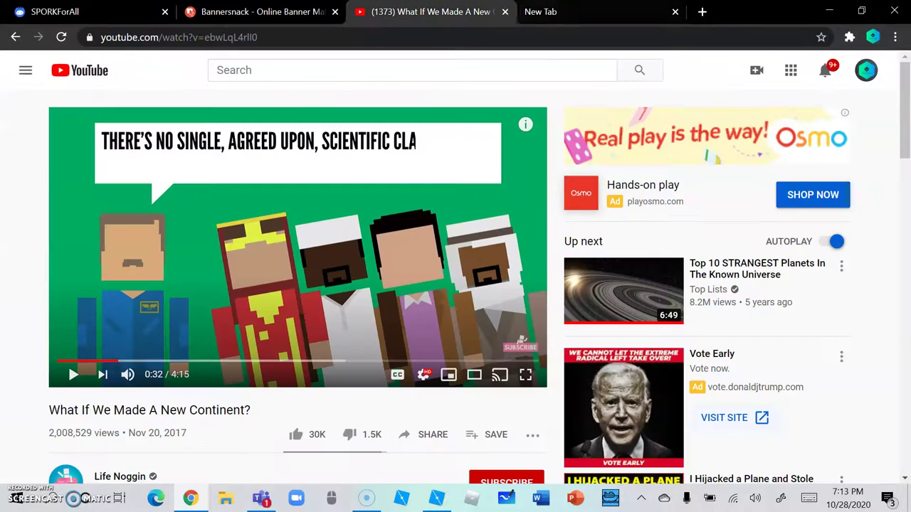
Switch to the Bannersnack page and close the SPORKForAll and YouTube tabs
key("ctrl+shift+Tab")
scroll(138, 246, "down", 1)
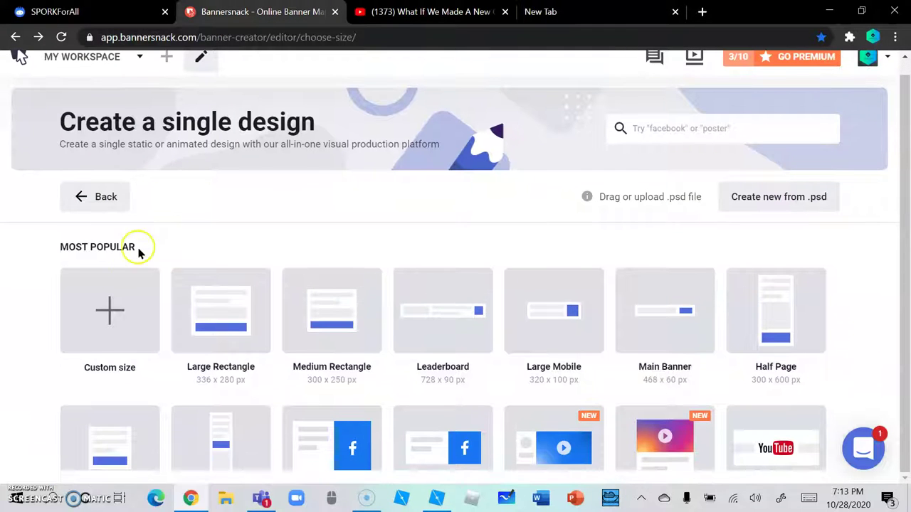
scroll(302, 153, "up", 1)
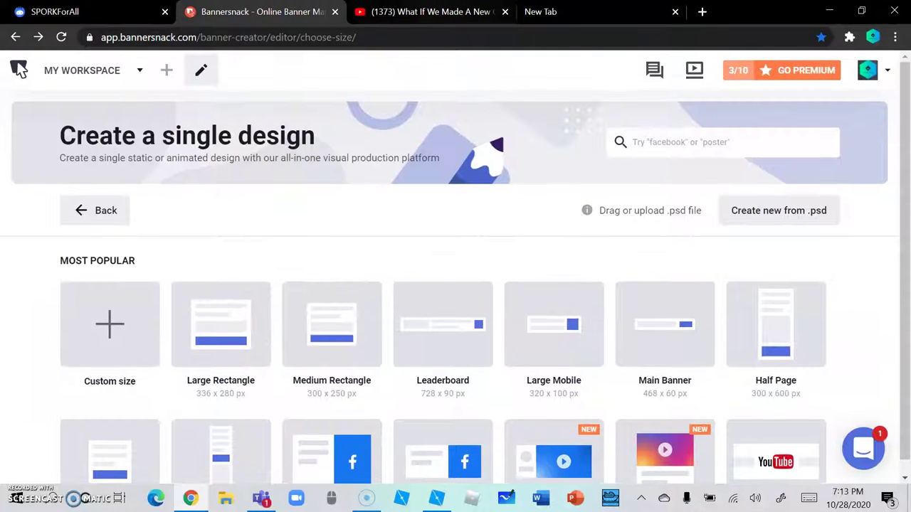
left_click(165, 12)
left_click(334, 12)
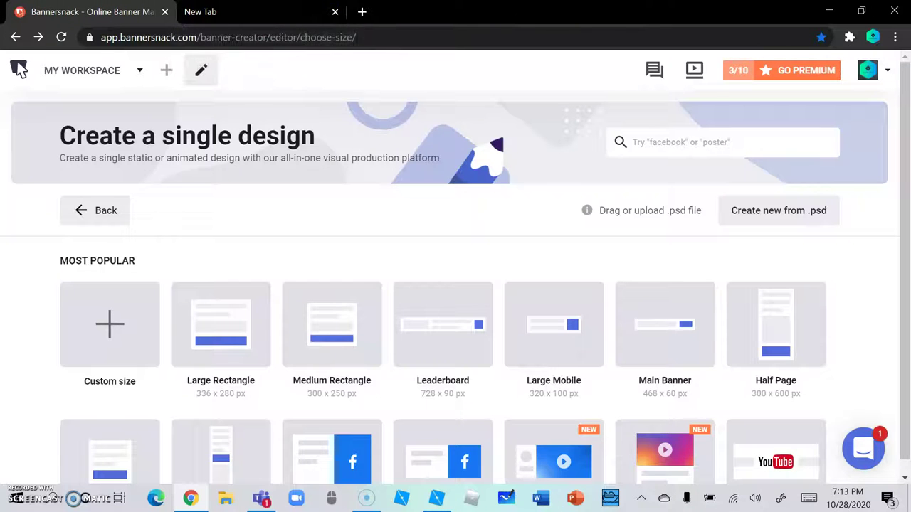
Open the Canva home page from the bookmarks folder, keeping a spare new tab open
left_click(361, 12)
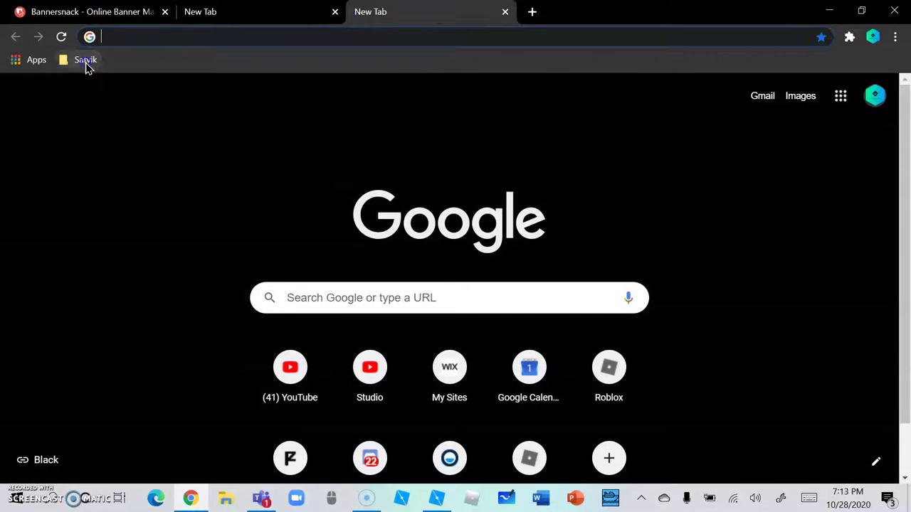
left_click(85, 61)
scroll(171, 315, "down", 8)
scroll(168, 319, "down", 3)
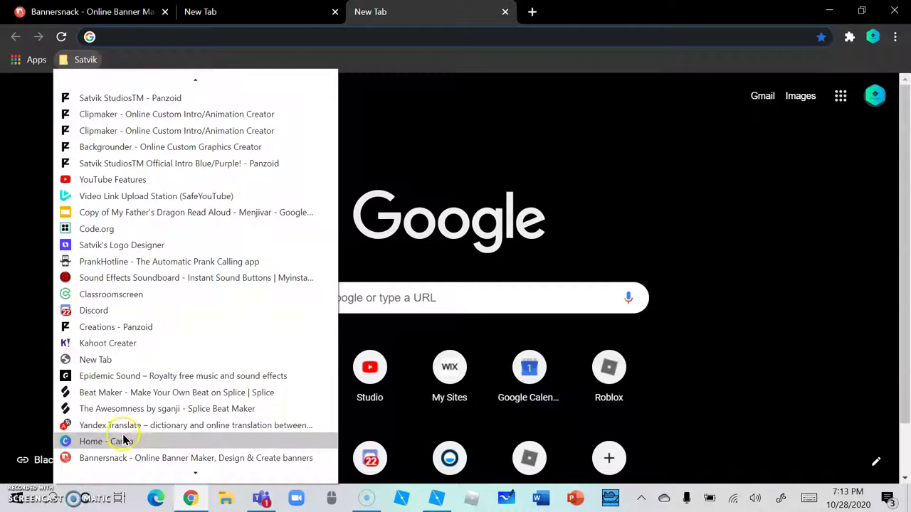
left_click(123, 440)
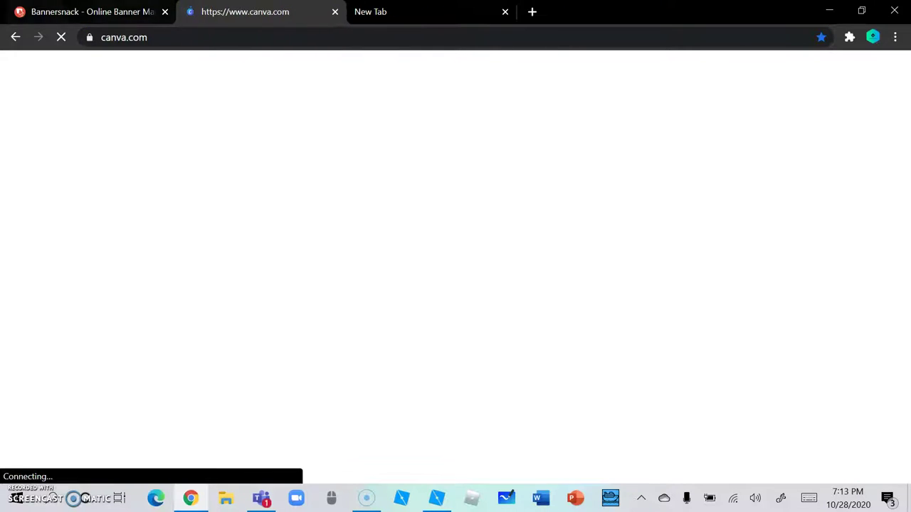
Look over the Bannersnack size choices and the existing designs on the Canva home page
left_click(92, 12)
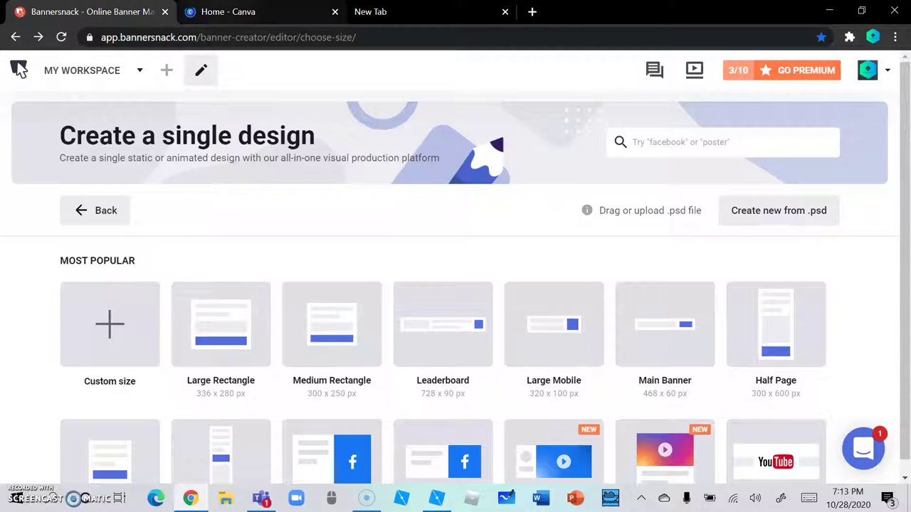
key("ctrl+Tab")
scroll(206, 285, "down", 5)
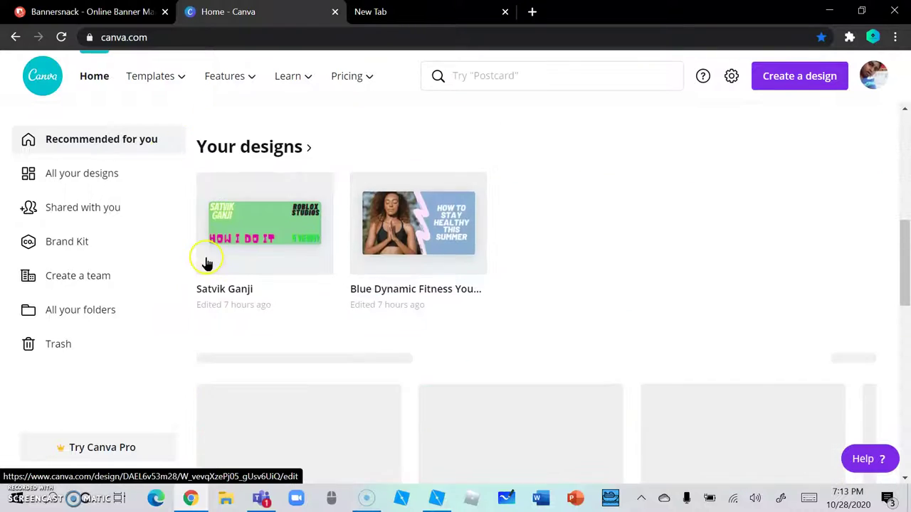
scroll(206, 264, "down", 2)
scroll(207, 264, "up", 3)
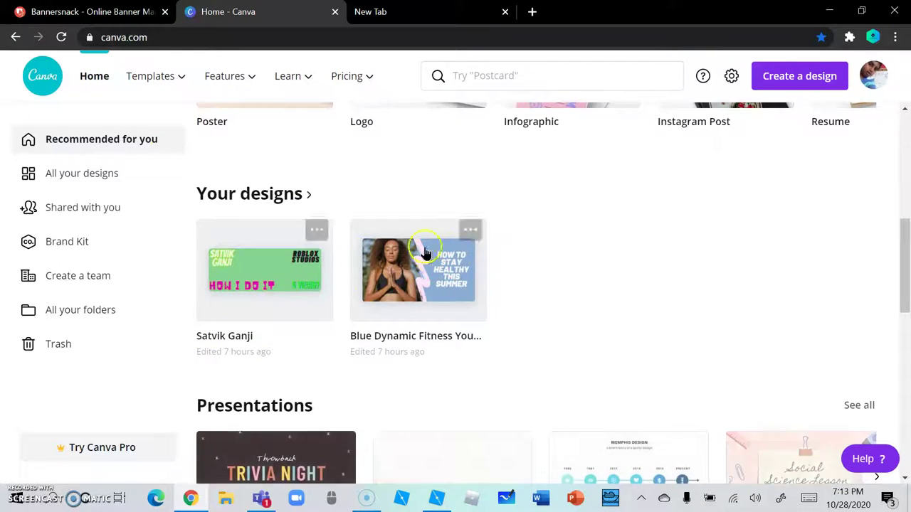
scroll(350, 275, "up", 5)
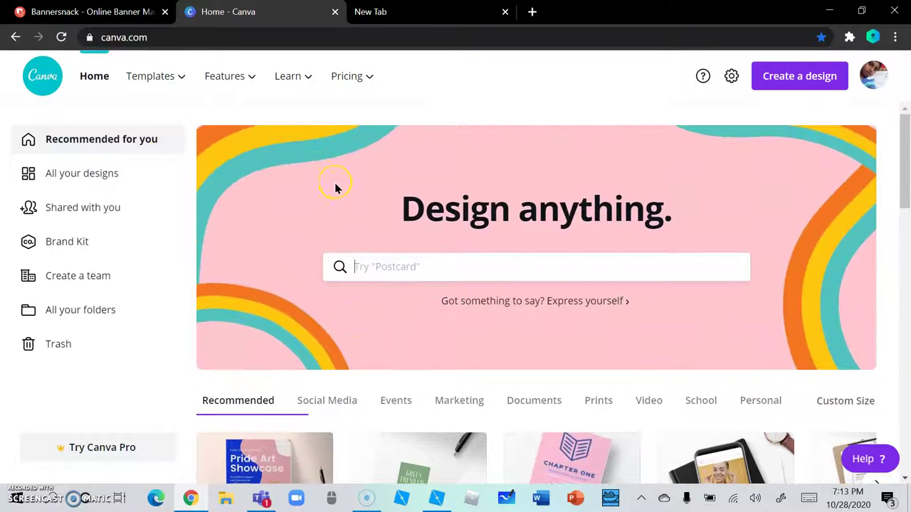
Show the desktop briefly, return to the browser, and open the Roblox home page in a new tab
left_click(427, 11)
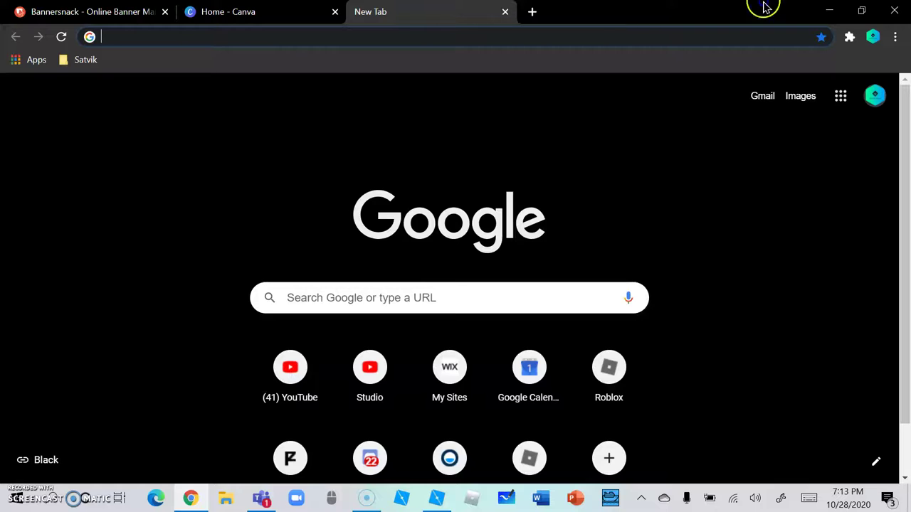
left_click(825, 12)
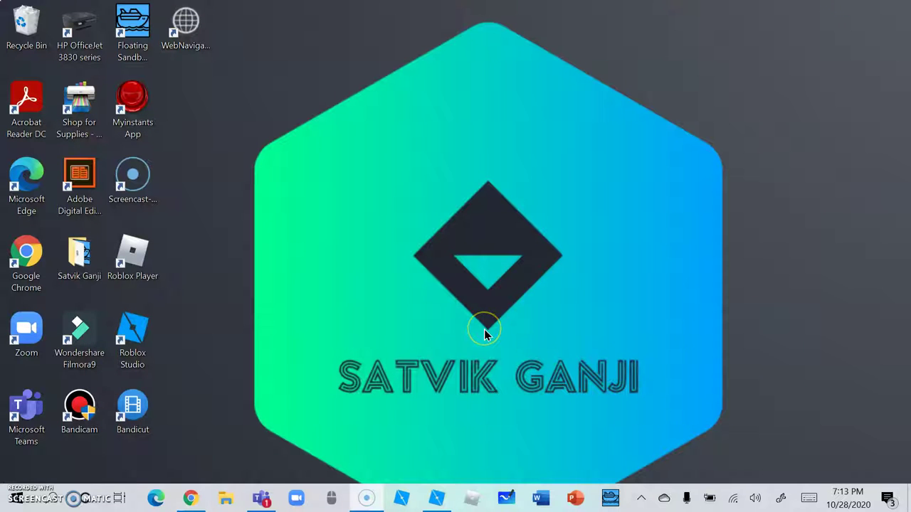
left_click(190, 499)
left_click(518, 11)
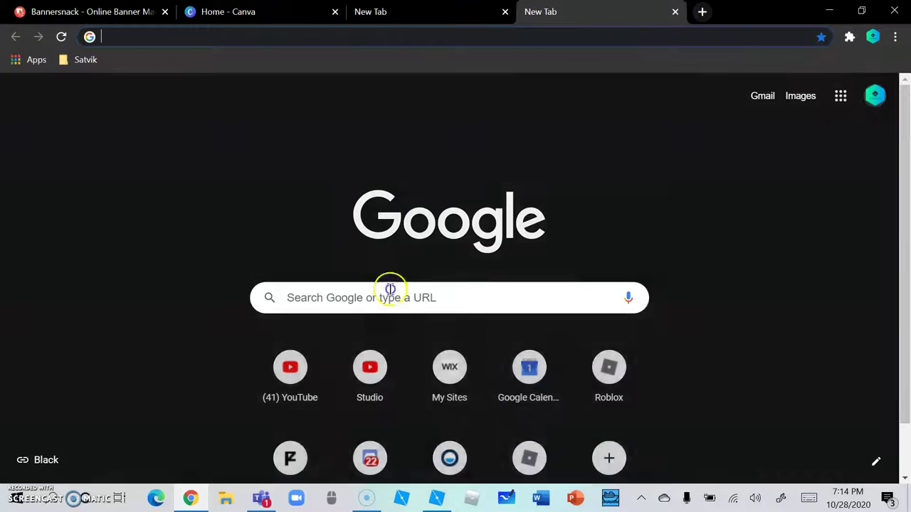
left_click(591, 373)
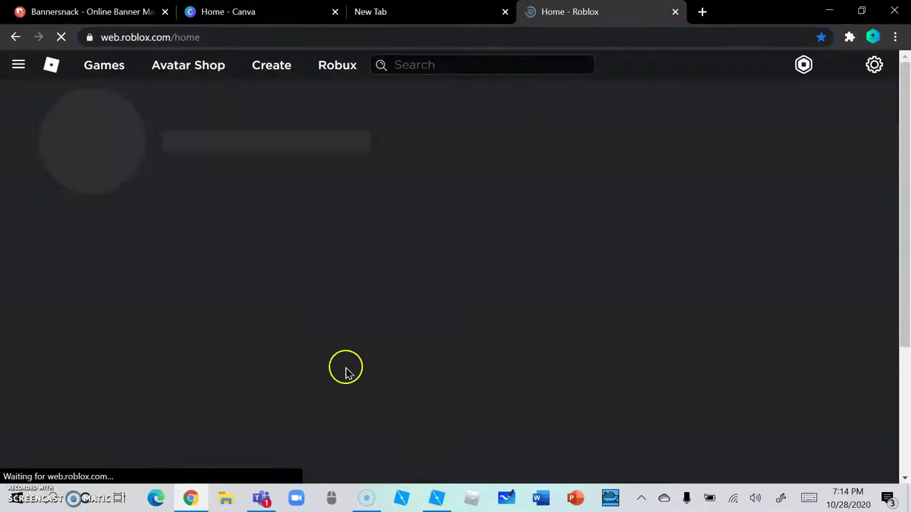
Go to the Roblox groups and open the group "the last black panther"
left_click(18, 65)
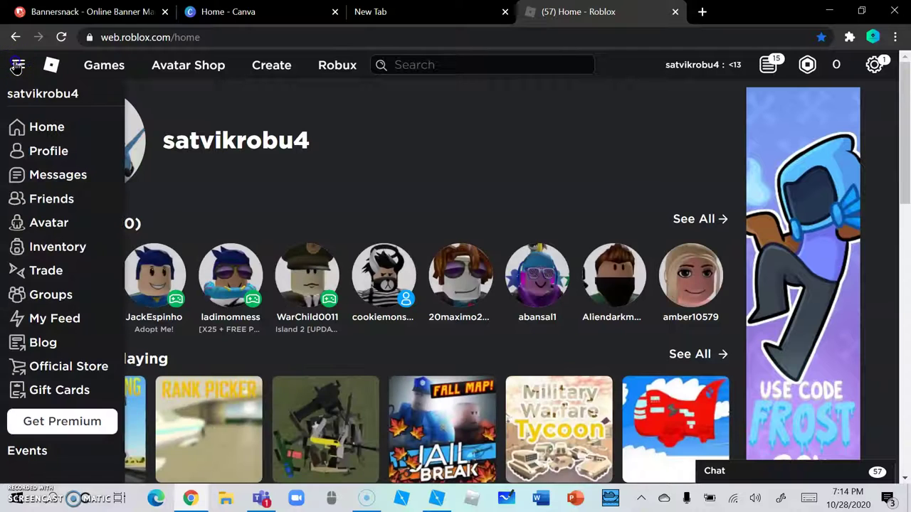
left_click(40, 298)
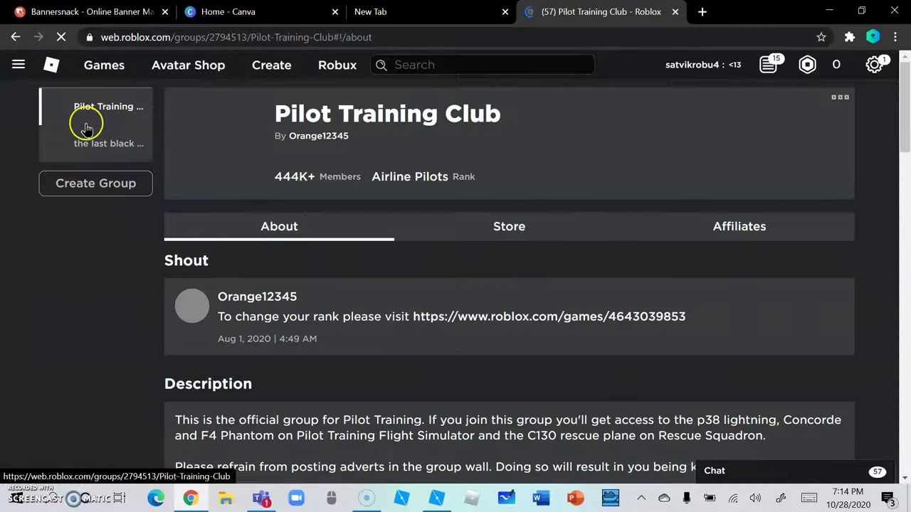
left_click(91, 142)
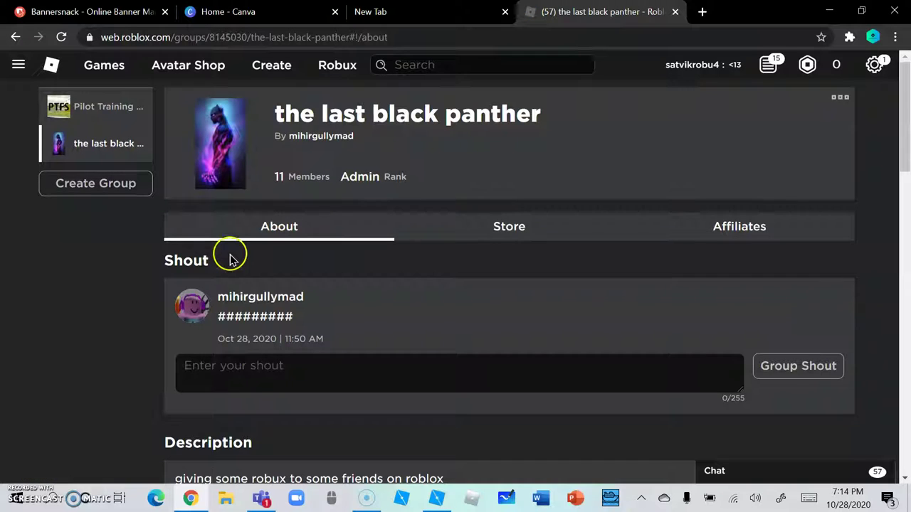
Review the group's members by role, showing Admin and Owner before returning to Member
scroll(230, 260, "down", 1)
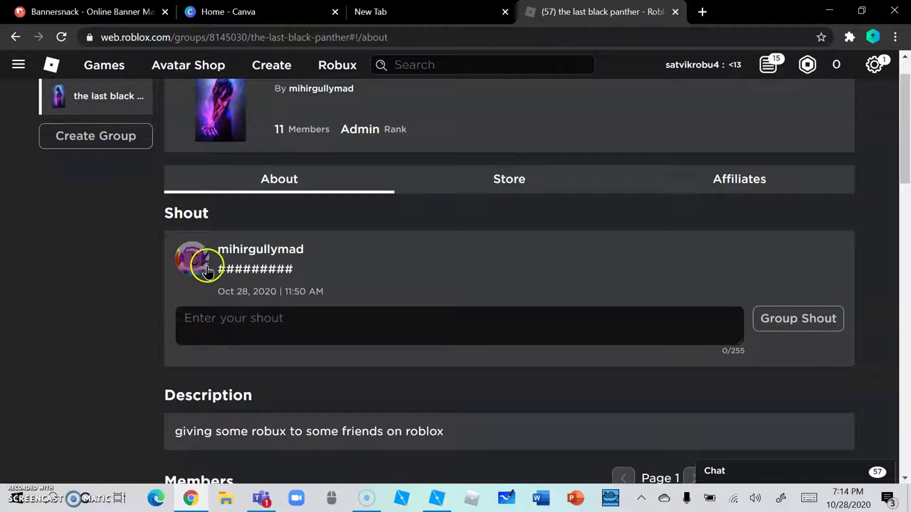
scroll(356, 250, "down", 5)
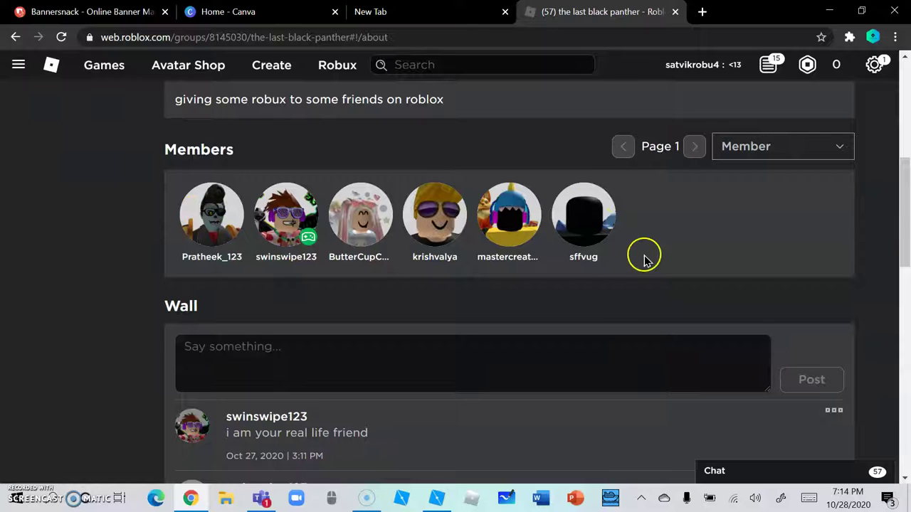
scroll(644, 257, "up", 1)
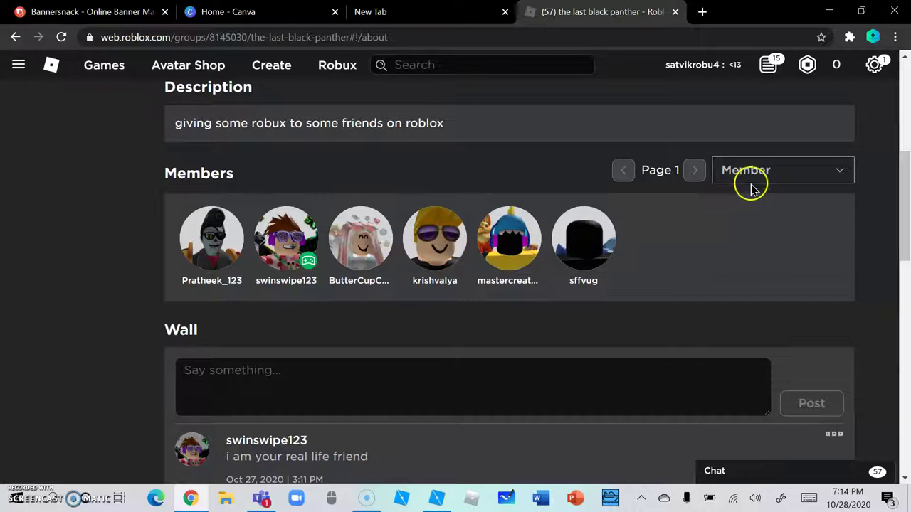
left_click(751, 182)
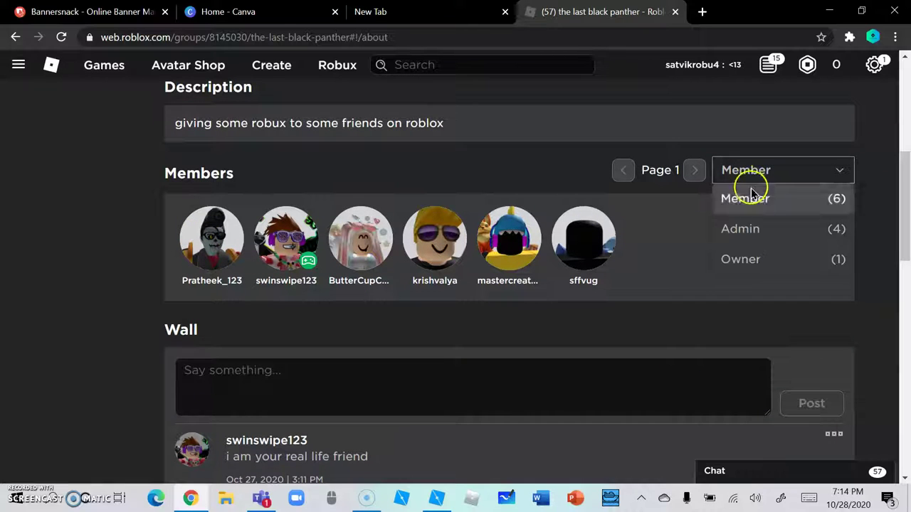
left_click(789, 228)
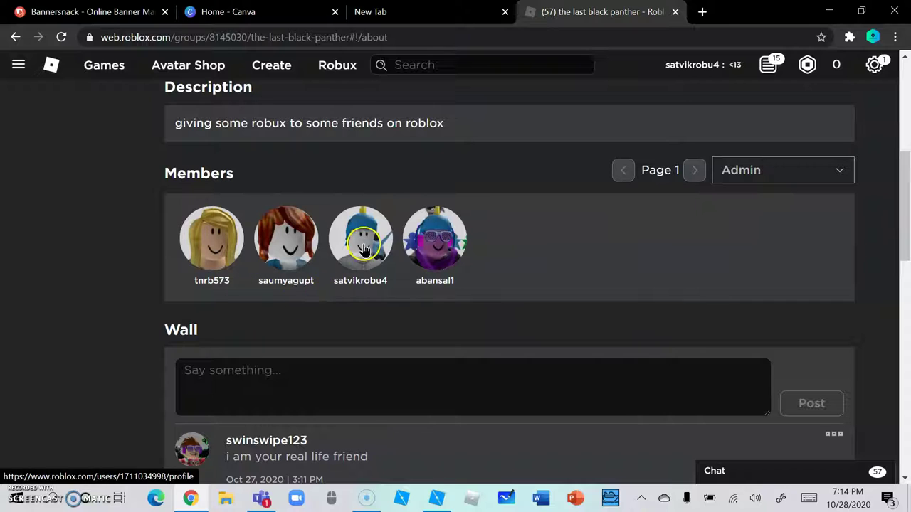
left_click(816, 176)
left_click(803, 259)
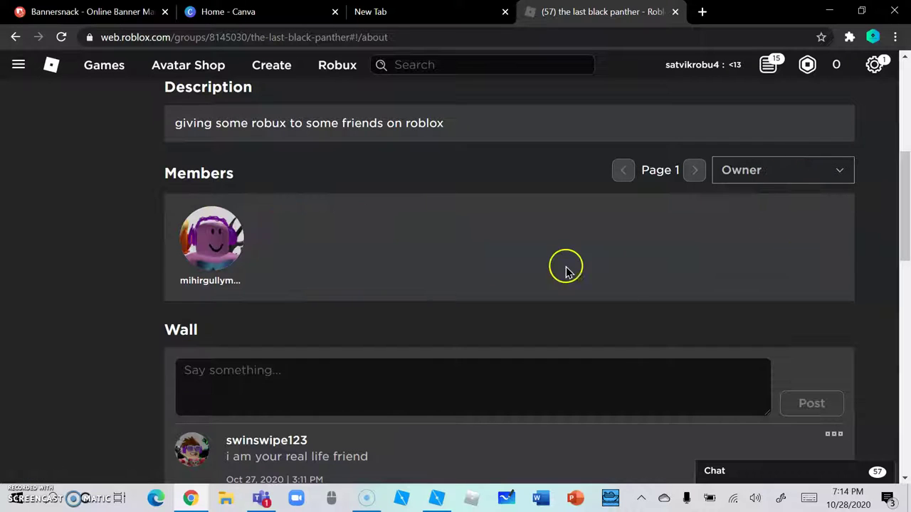
left_click(795, 184)
left_click(768, 199)
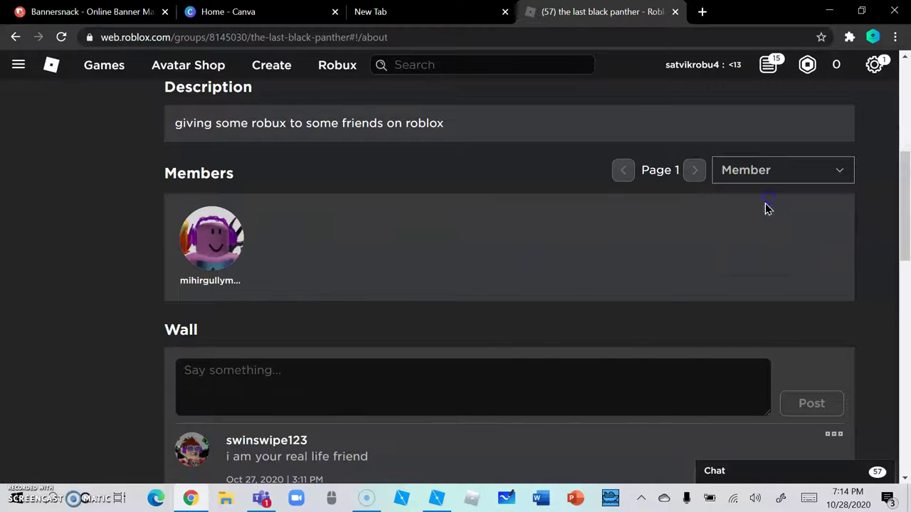
Read through the posts on the group's wall and return to the group header
scroll(469, 358, "down", 2)
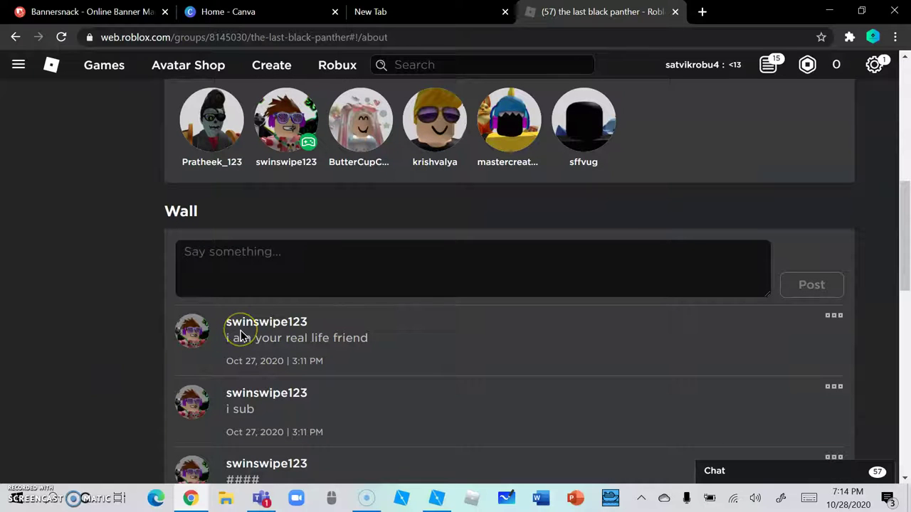
scroll(240, 337, "down", 6)
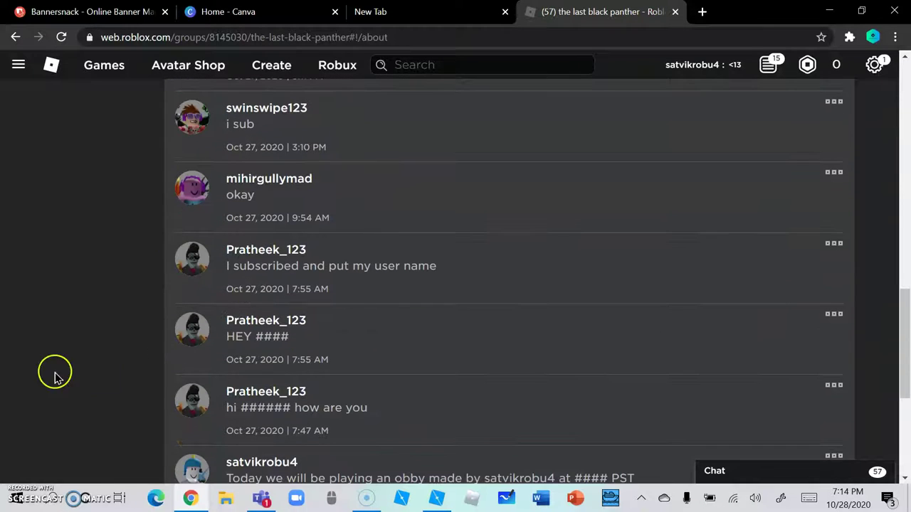
scroll(491, 302, "up", 8)
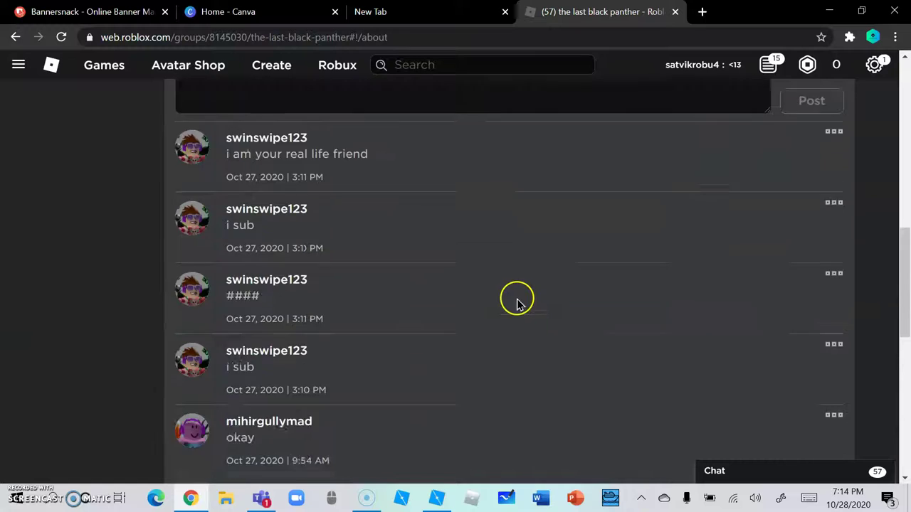
scroll(449, 293, "up", 1)
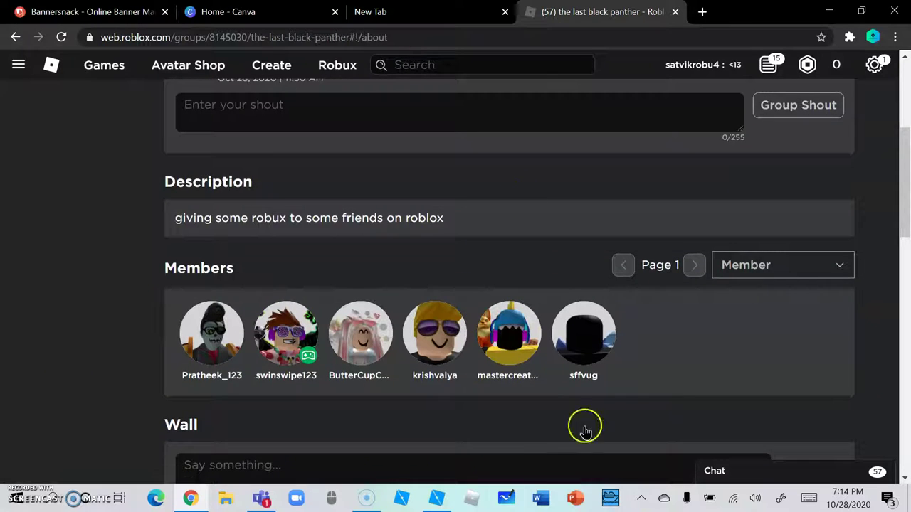
scroll(498, 429, "up", 3)
scroll(537, 213, "up", 1)
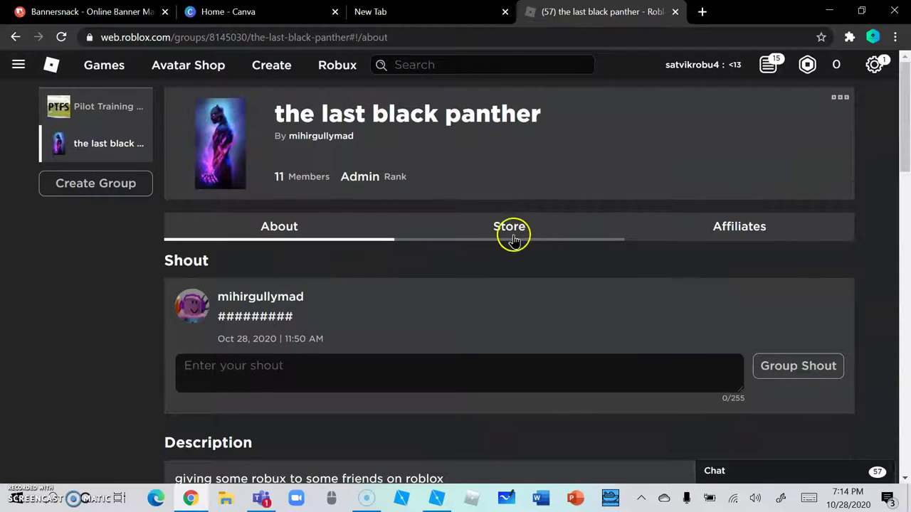
View the items for sale in the group's store
left_click(513, 232)
scroll(423, 302, "down", 2)
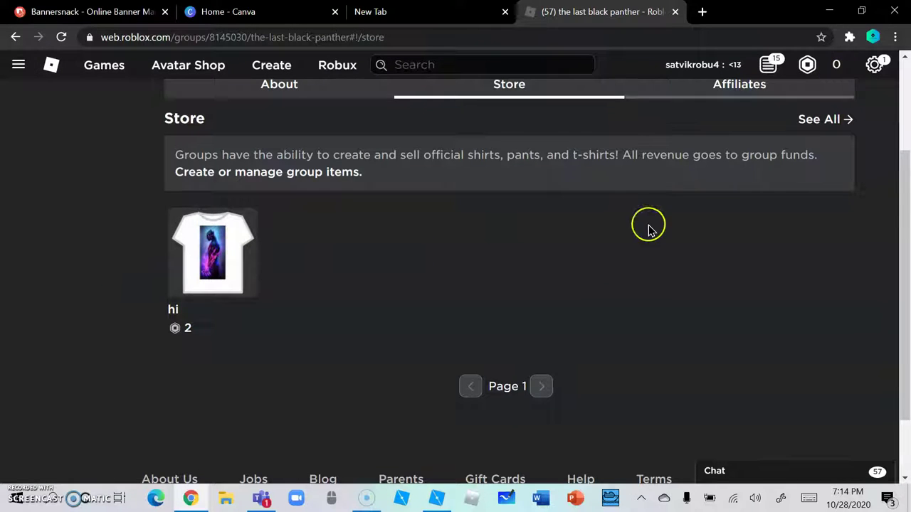
scroll(427, 235, "up", 2)
Open the account's own Roblox profile and examine all the items the avatar is currently wearing
left_click(51, 64)
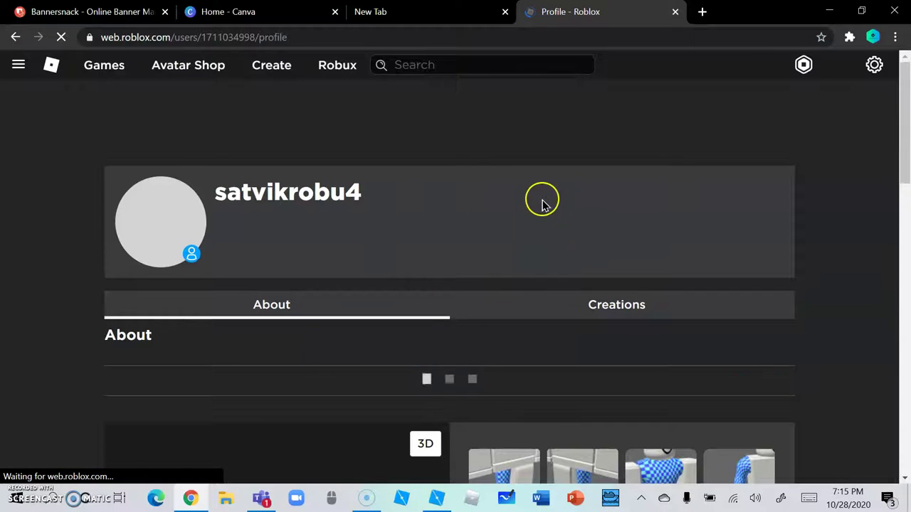
scroll(491, 292, "down", 3)
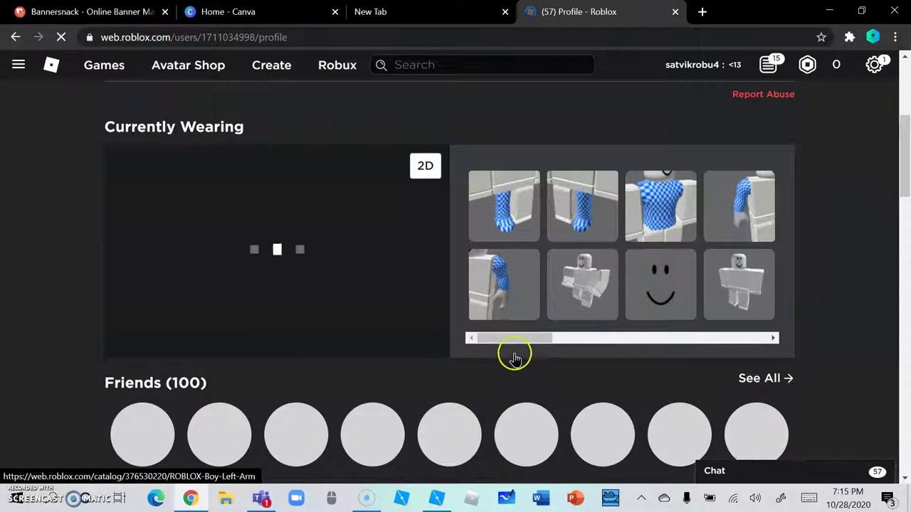
left_click_drag(501, 340, 612, 346)
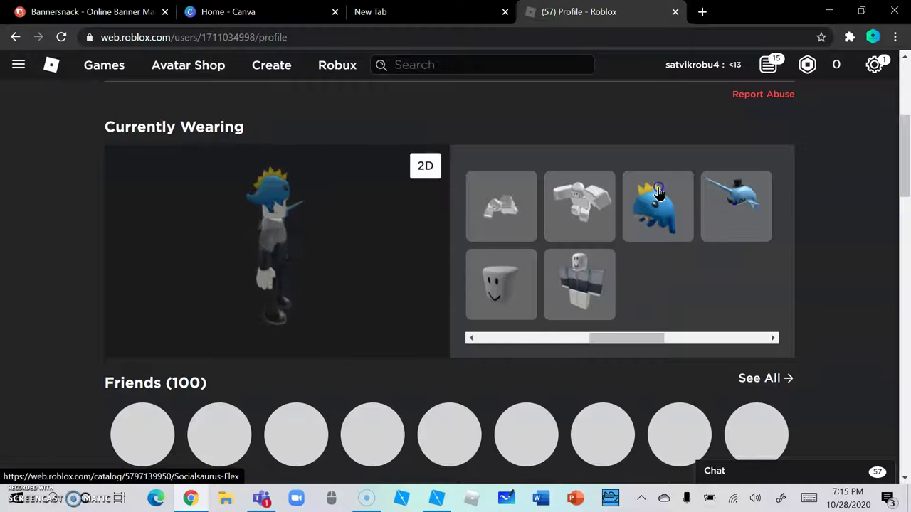
left_click_drag(607, 340, 484, 338)
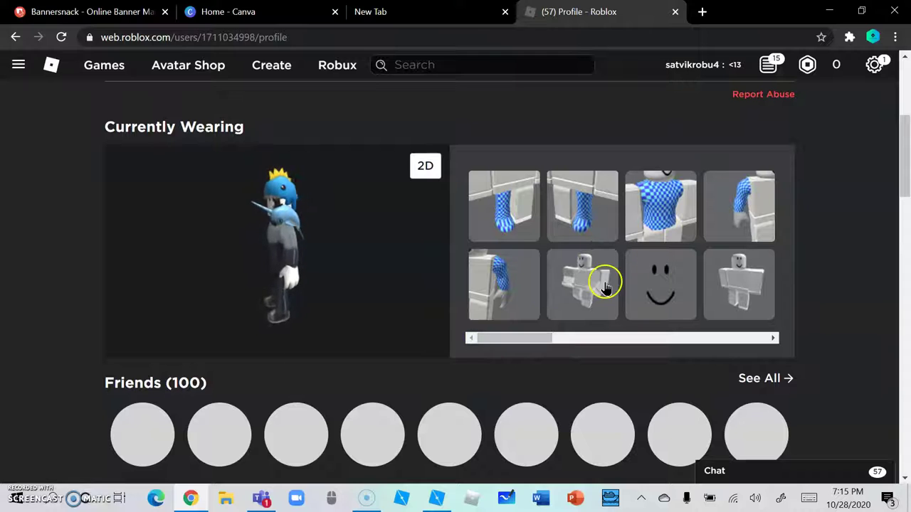
scroll(606, 204, "up", 4)
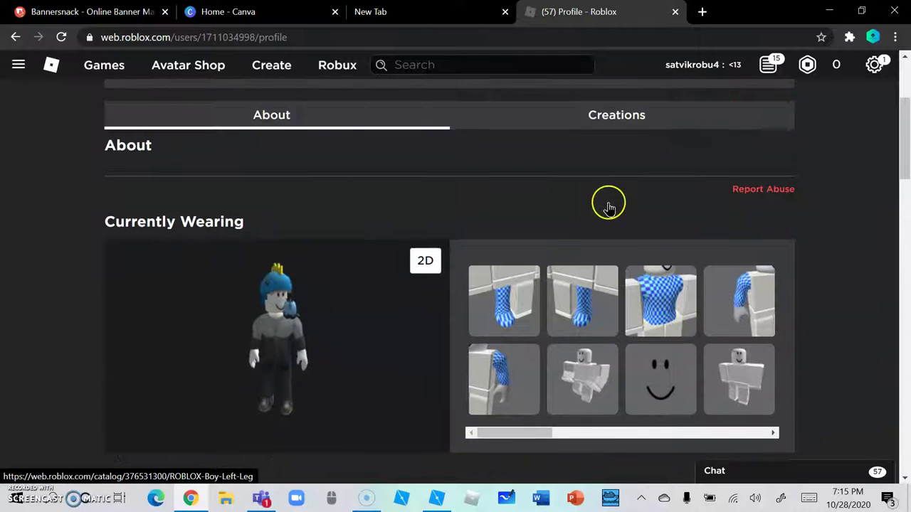
Show the profile's creations and browse its games to Nuke Fight
scroll(608, 206, "up", 1)
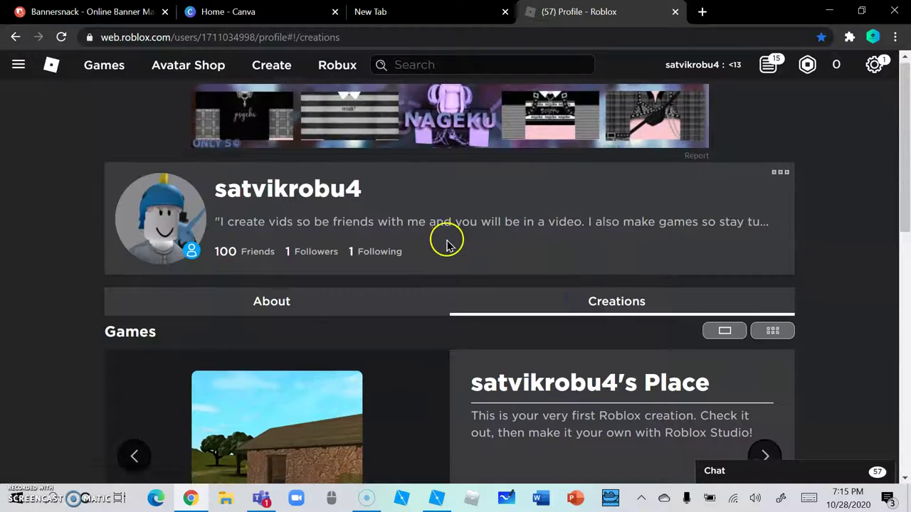
scroll(159, 335, "down", 2)
left_click(135, 340)
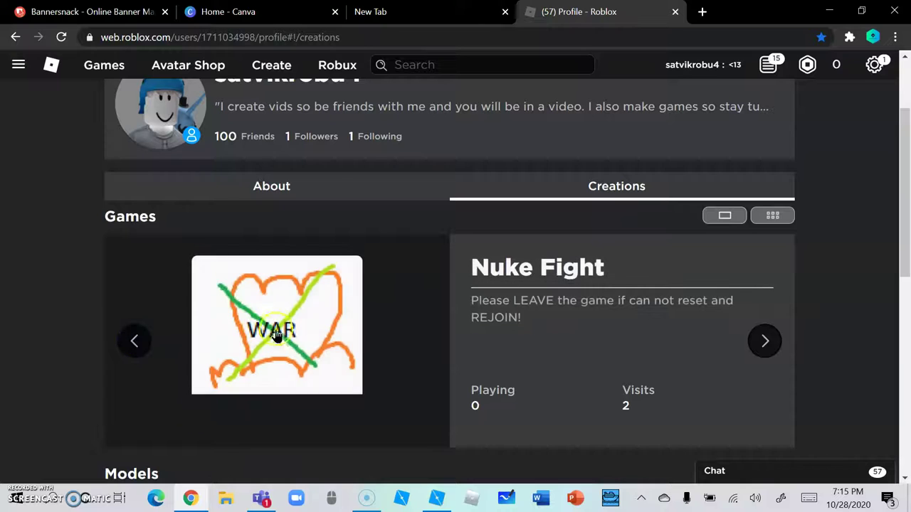
Close the Roblox profile page, minimize the browser and switch to the Baseplate place in Roblox Studio
left_click(675, 11)
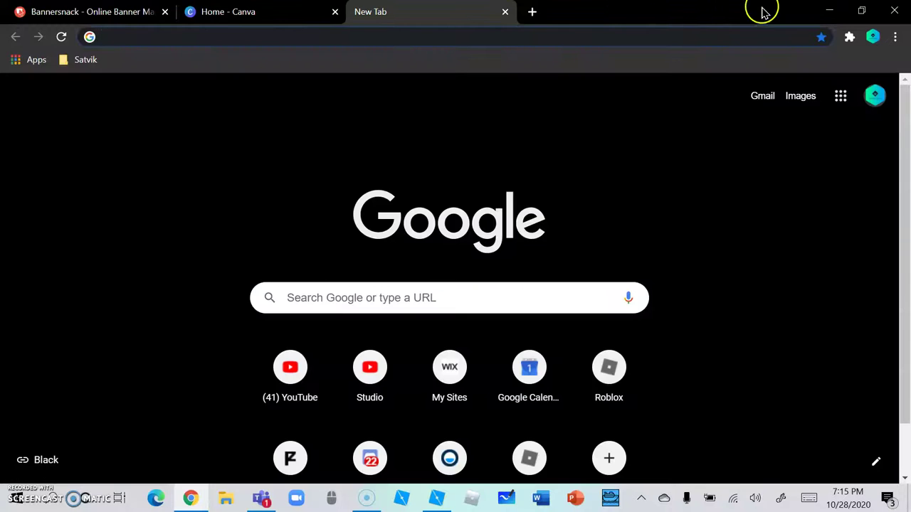
left_click(828, 11)
left_click(437, 492)
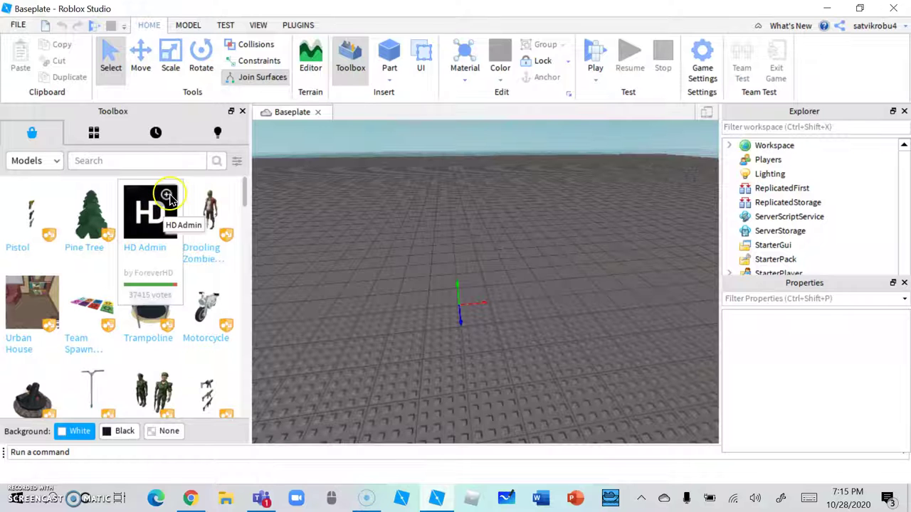
Delete the default Baseplate part from the Workspace
right_click_drag(436, 311, 437, 311)
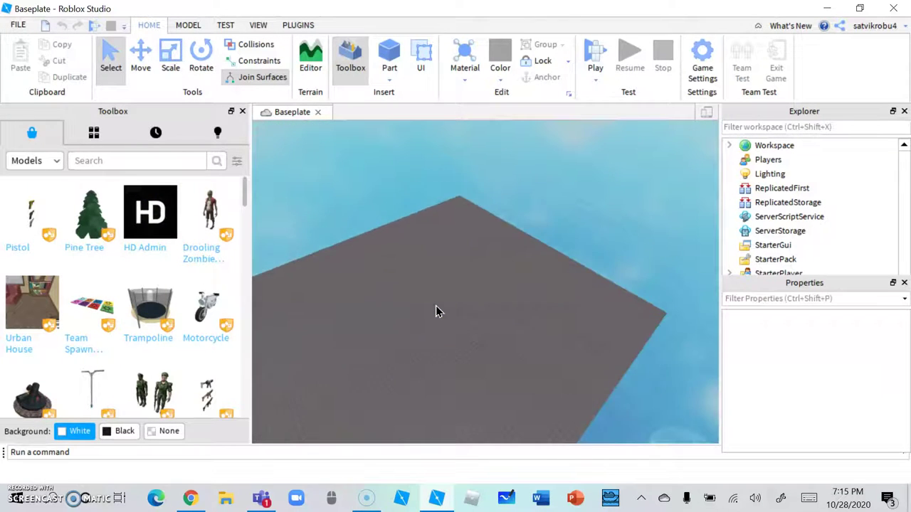
scroll(437, 311, "down", 5)
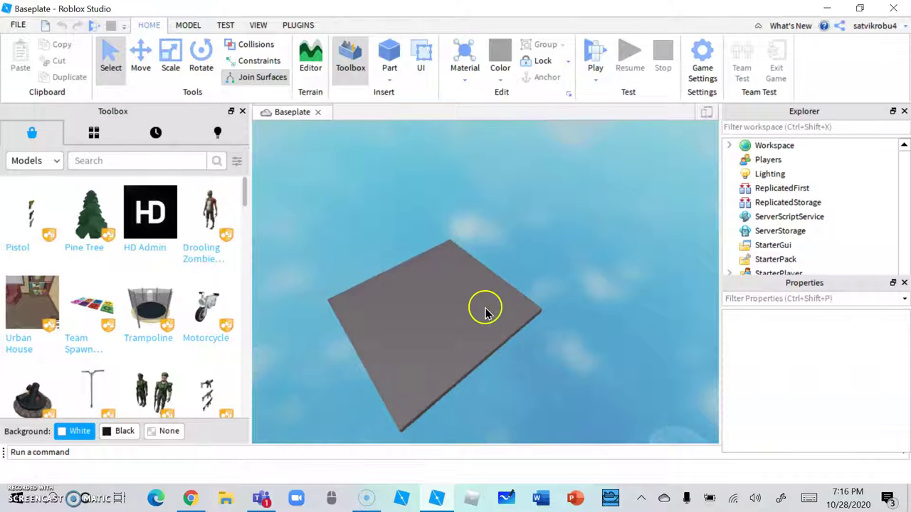
right_click_drag(486, 313, 486, 313)
scroll(455, 328, "up", 4)
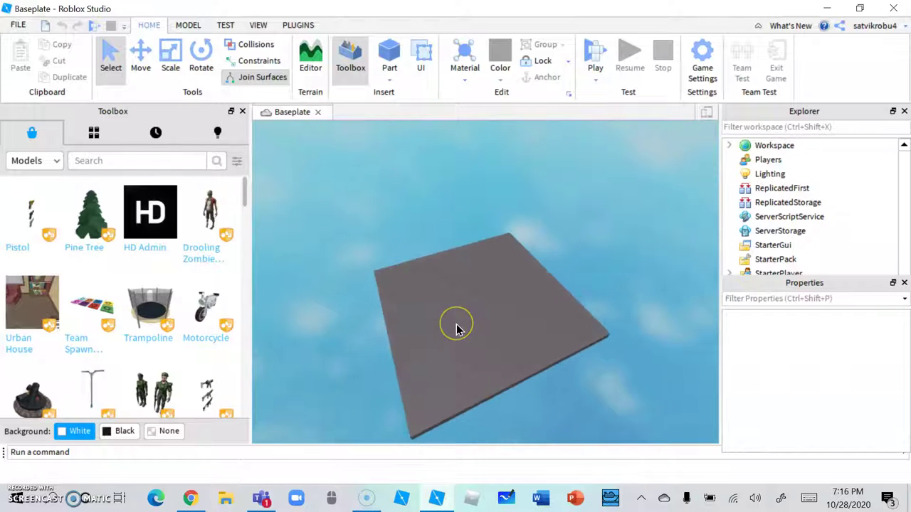
scroll(456, 328, "up", 6)
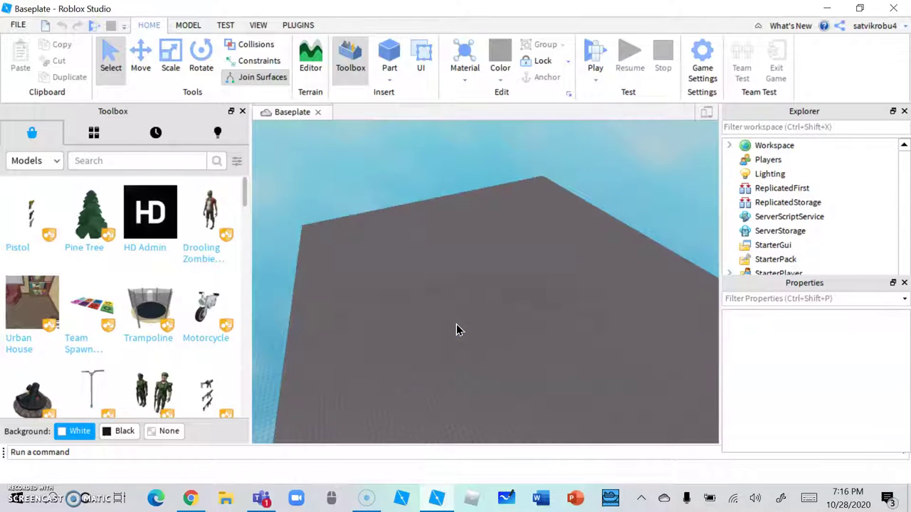
scroll(457, 329, "up", 3)
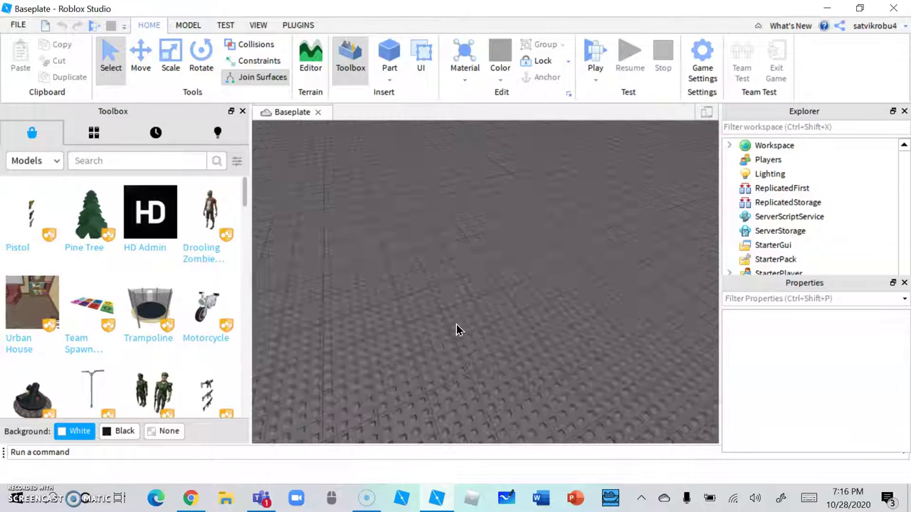
double_click(766, 147)
left_click(773, 188)
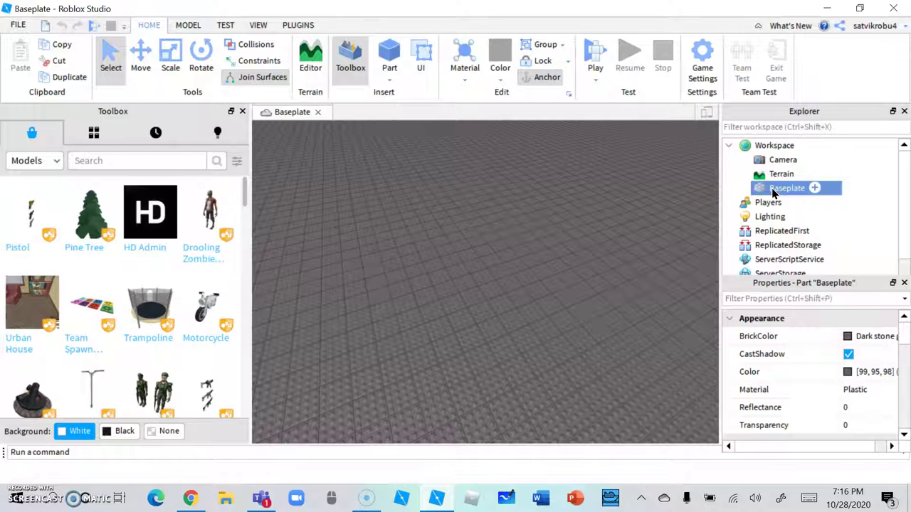
right_click(771, 188)
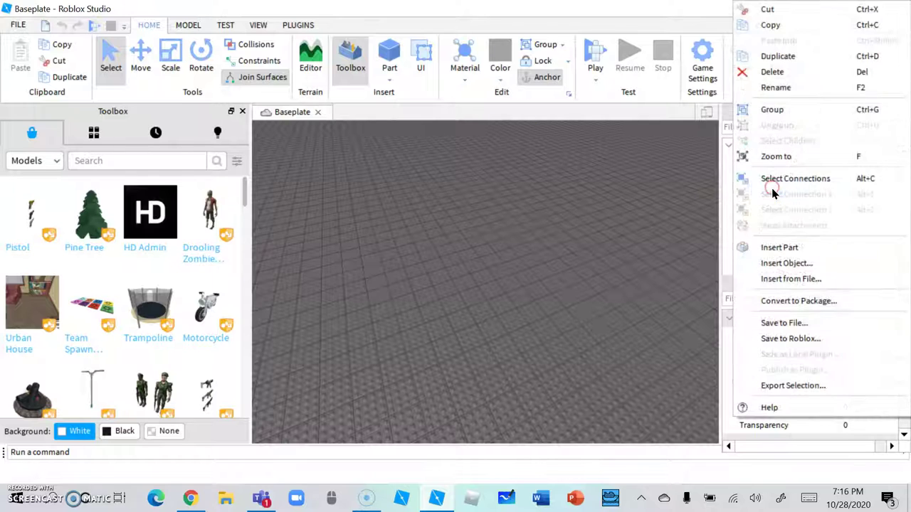
left_click(772, 72)
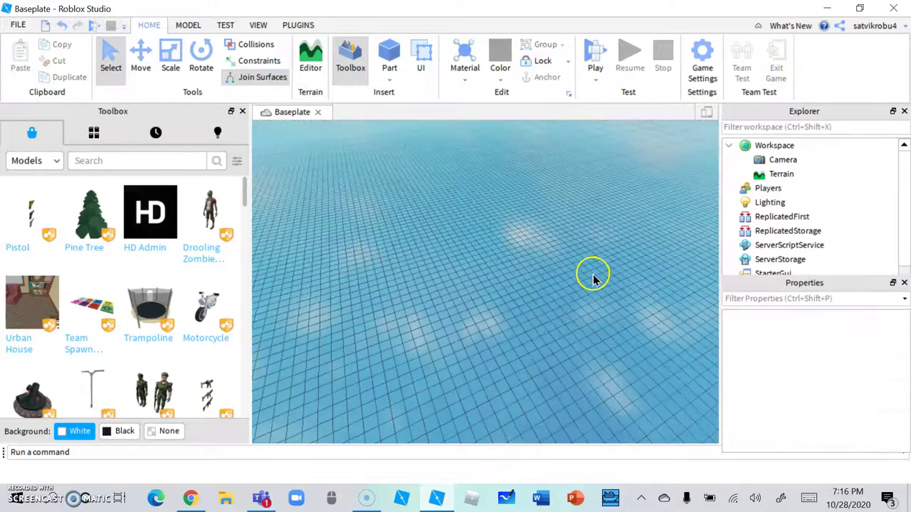
Insert a new block part into the empty place
right_click_drag(594, 279, 496, 277)
scroll(496, 277, "up", 3)
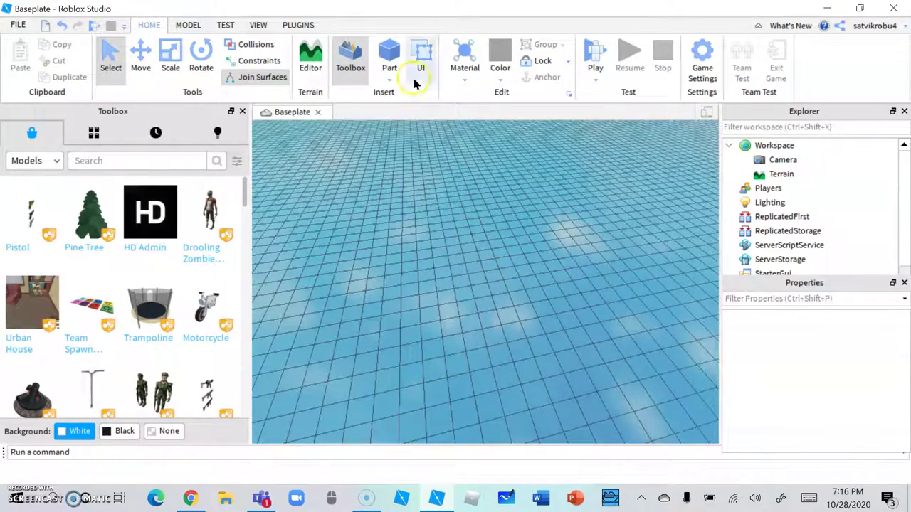
left_click(389, 60)
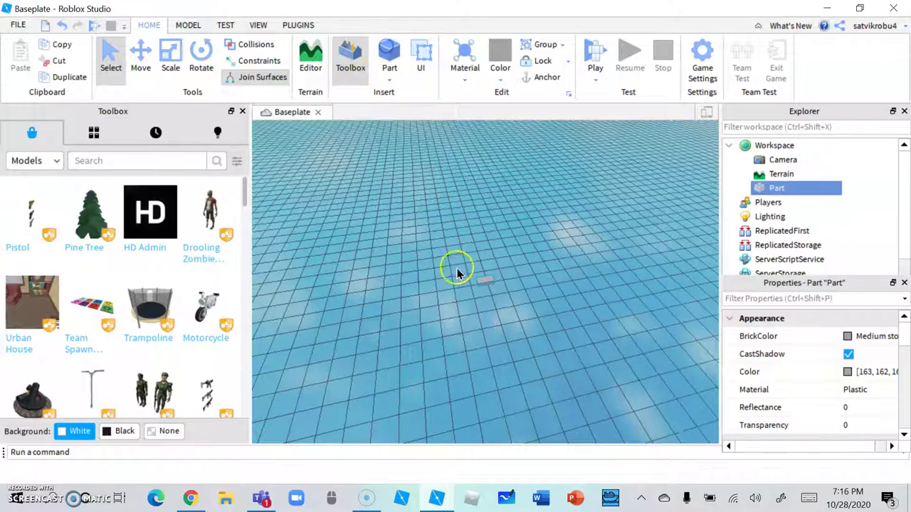
scroll(495, 331, "up", 2)
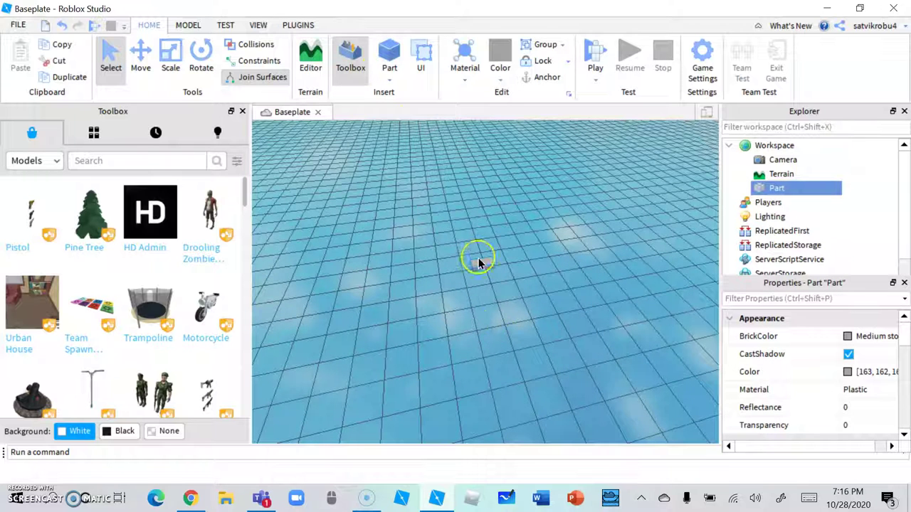
Scale the new part along its length and width into a long, flat strip
left_click(166, 80)
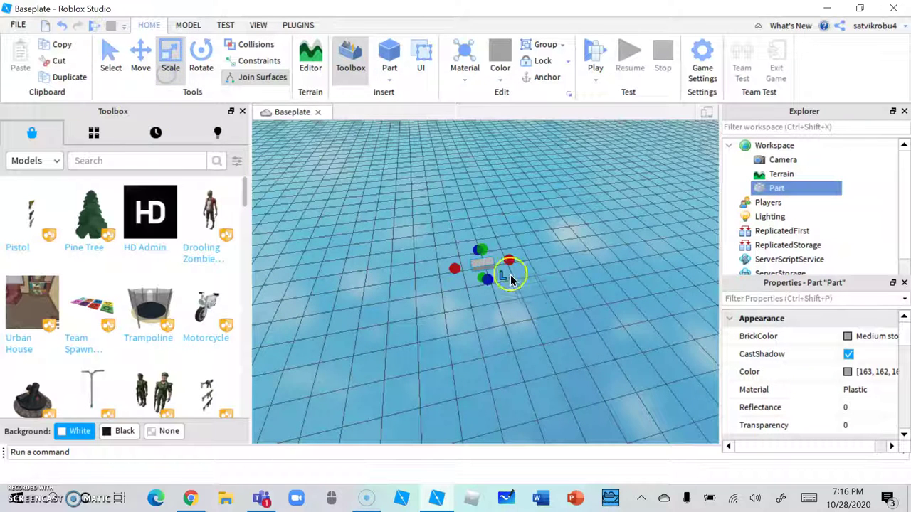
left_click_drag(454, 269, 331, 280)
scroll(476, 315, "down", 5)
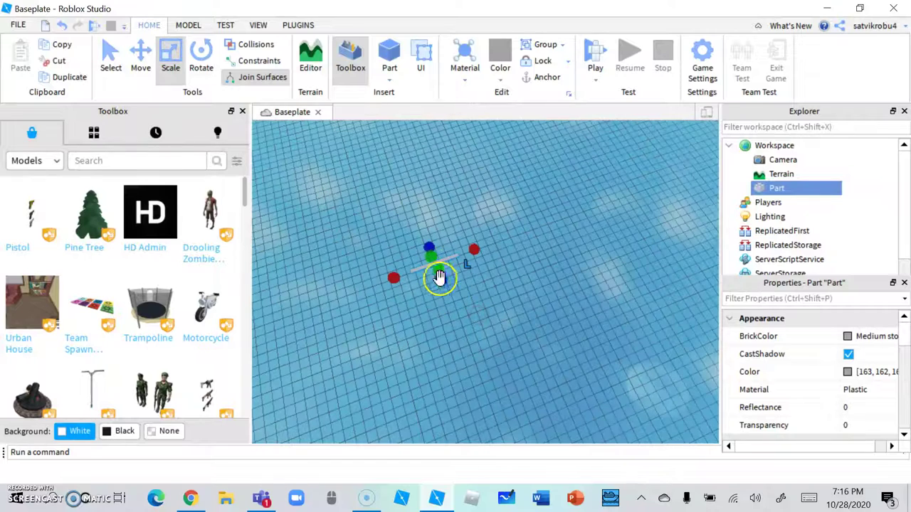
scroll(449, 311, "up", 4)
right_click_drag(489, 397, 444, 358)
left_click_drag(442, 333, 425, 226)
left_click_drag(389, 320, 285, 320)
right_click_drag(285, 320, 539, 301)
left_click_drag(527, 290, 522, 196)
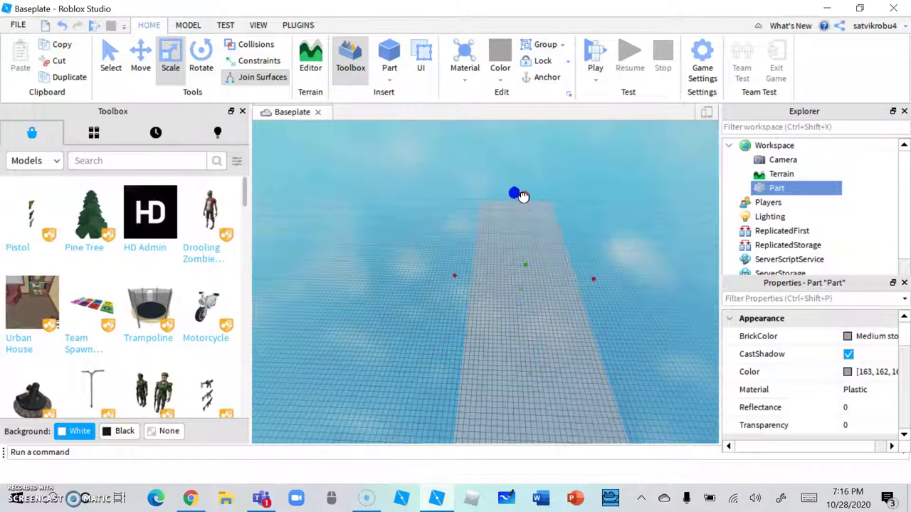
Widen the strip with the Scale tool into a large, roughly square platform
left_click(442, 277)
left_click_drag(453, 277, 275, 270)
right_click_drag(275, 271, 416, 240)
left_click_drag(417, 240, 415, 209)
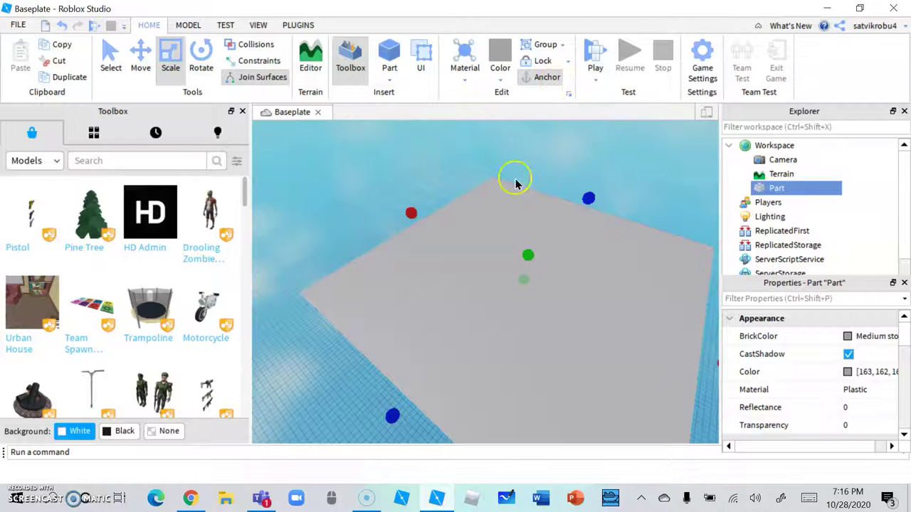
Return to the Select tool, deselect the enlarged platform and examine it from several angles and distances
left_click(109, 62)
scroll(427, 220, "up", 5)
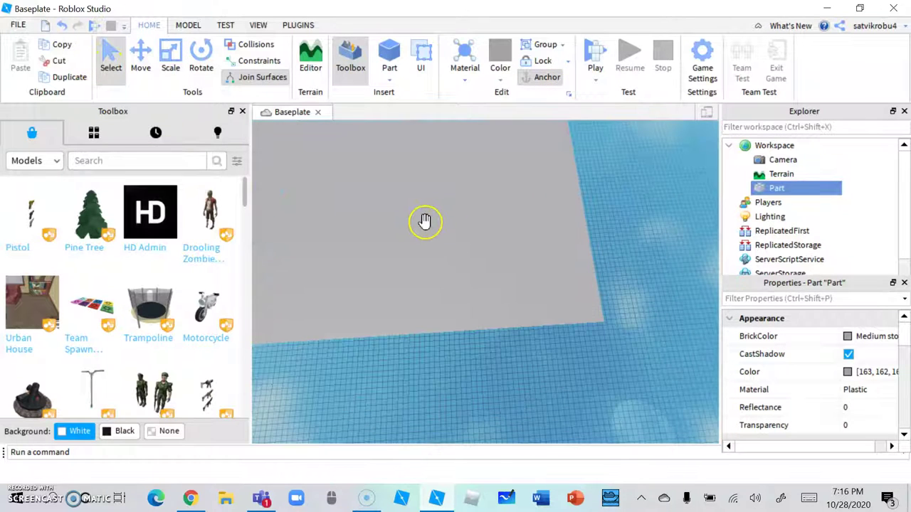
right_click_drag(525, 206, 553, 254)
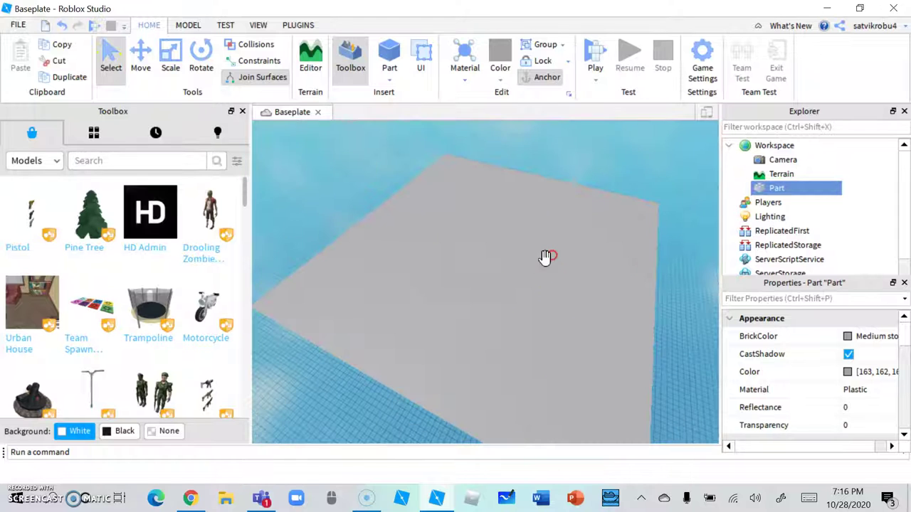
right_click_drag(533, 315, 356, 235)
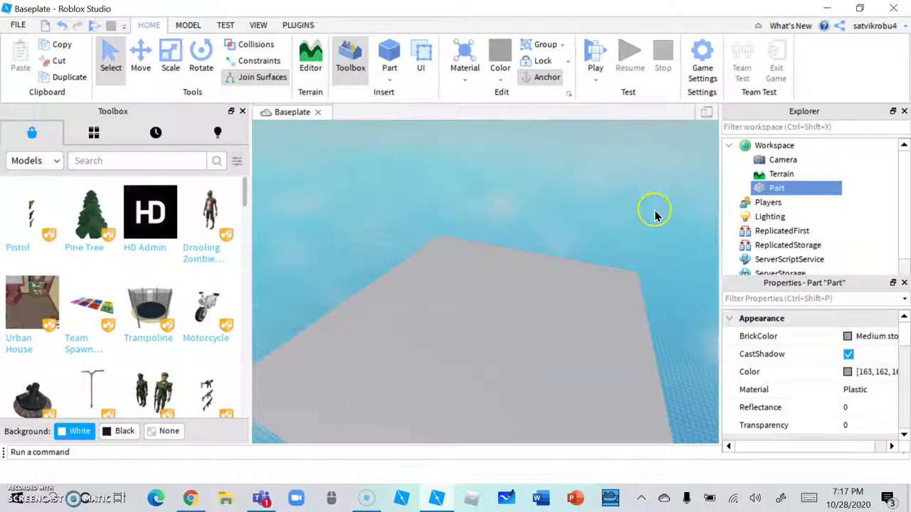
left_click(470, 205)
scroll(476, 240, "up", 4)
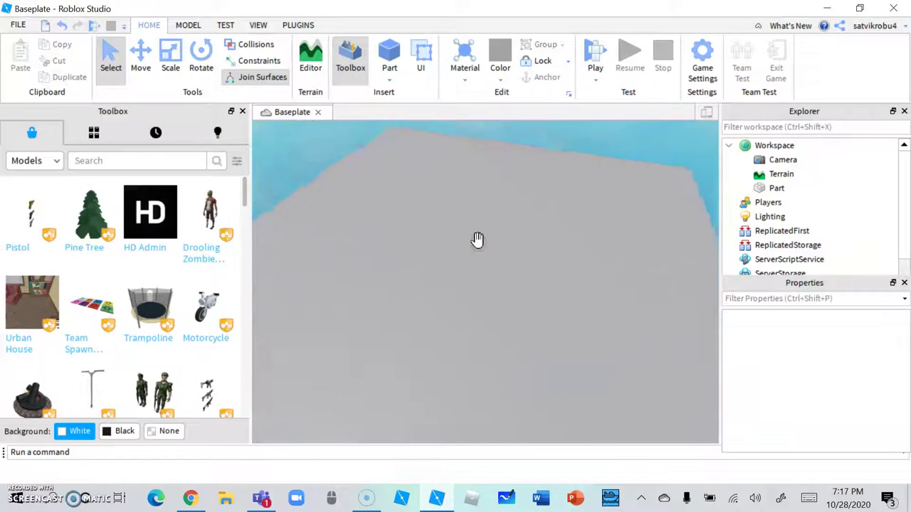
scroll(477, 240, "up", 2)
scroll(484, 242, "down", 4)
Rename the platform part to Baseplate in its properties and deselect it
left_click(815, 189)
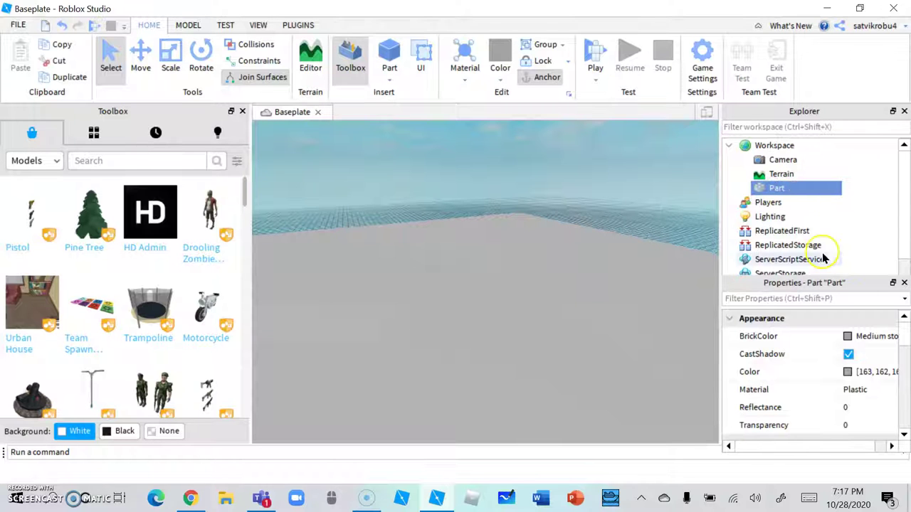
scroll(851, 374, "down", 5)
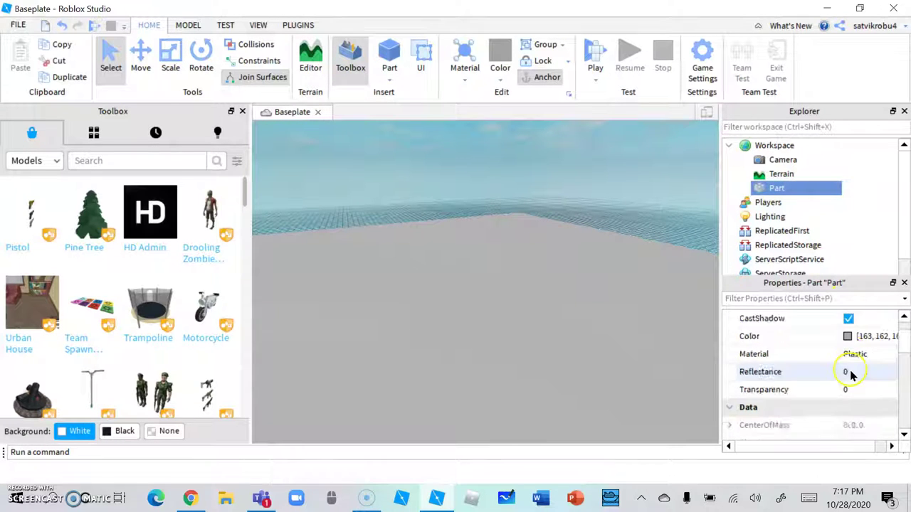
scroll(791, 379, "up", 2)
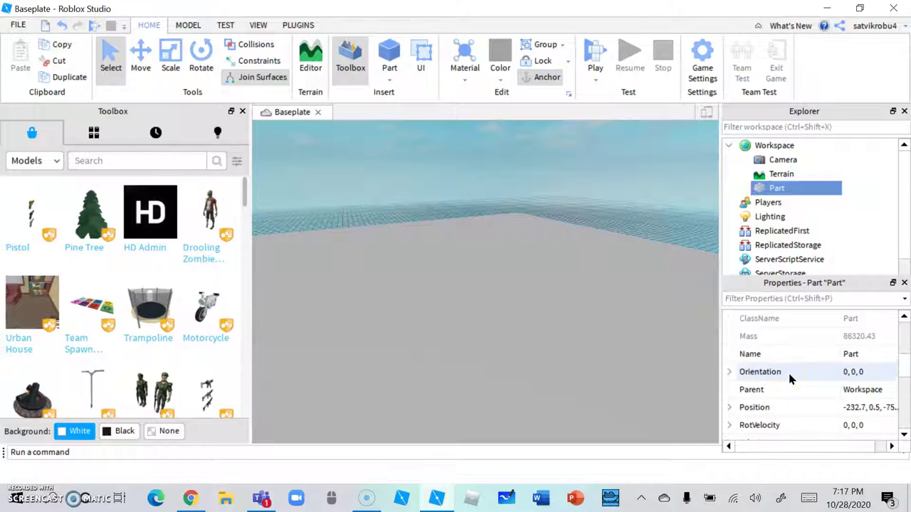
left_click(857, 372)
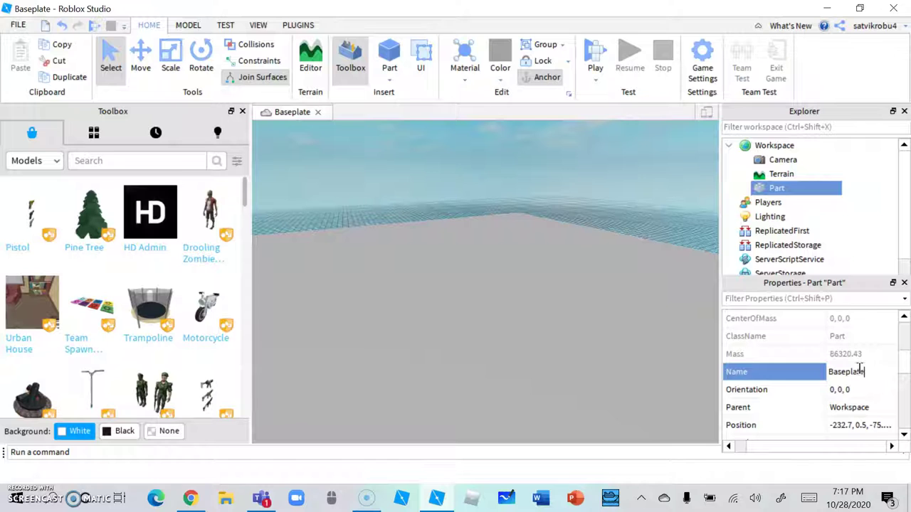
type("Baseplate")
key("Return")
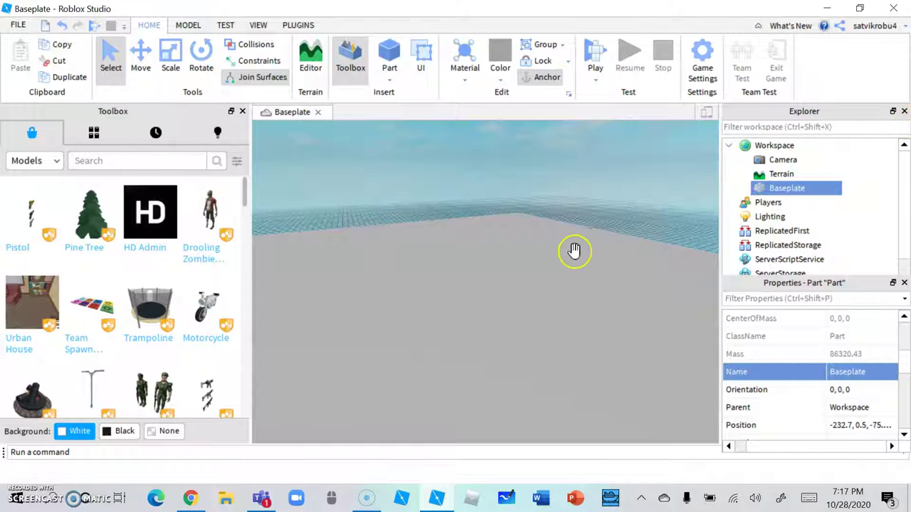
left_click(583, 203)
right_click_drag(584, 204, 588, 217)
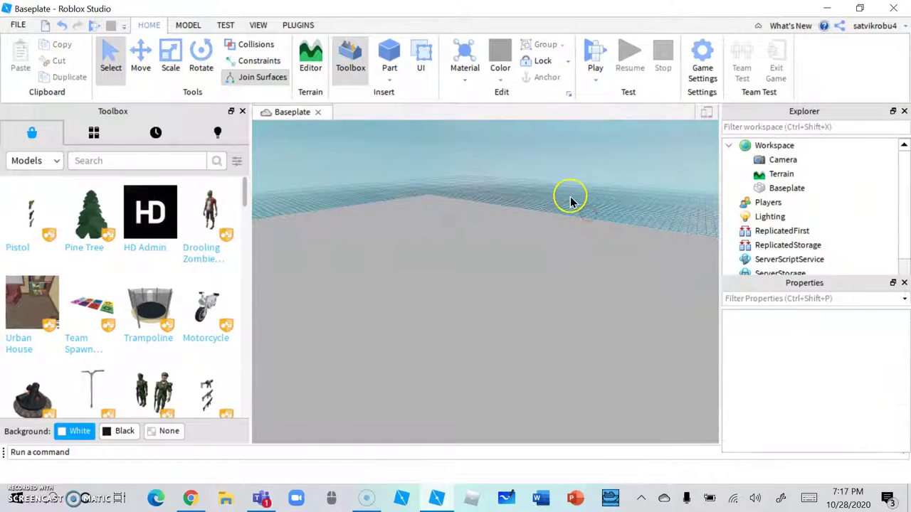
double_click(779, 145)
left_click(594, 237)
right_click_drag(435, 307, 482, 292)
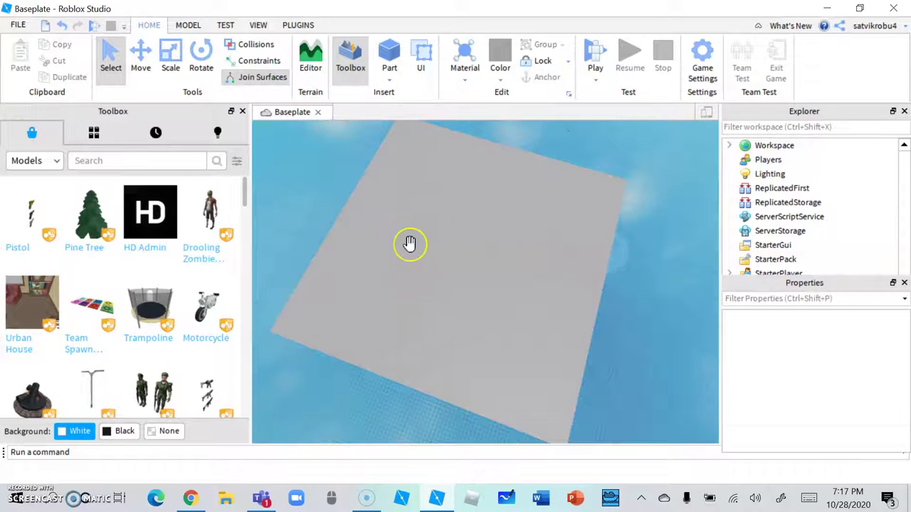
middle_click_drag(454, 217, 523, 246)
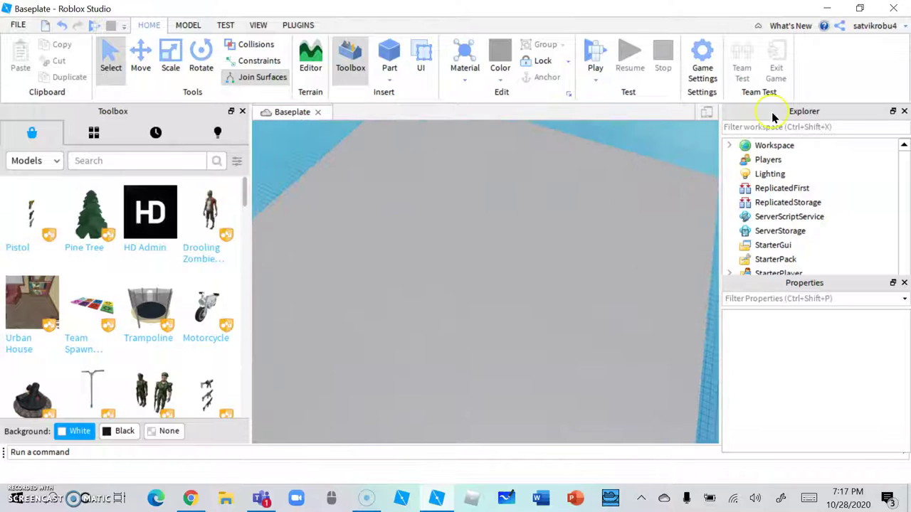
Select the Baseplate part under Workspace and set its material to Brick
double_click(776, 146)
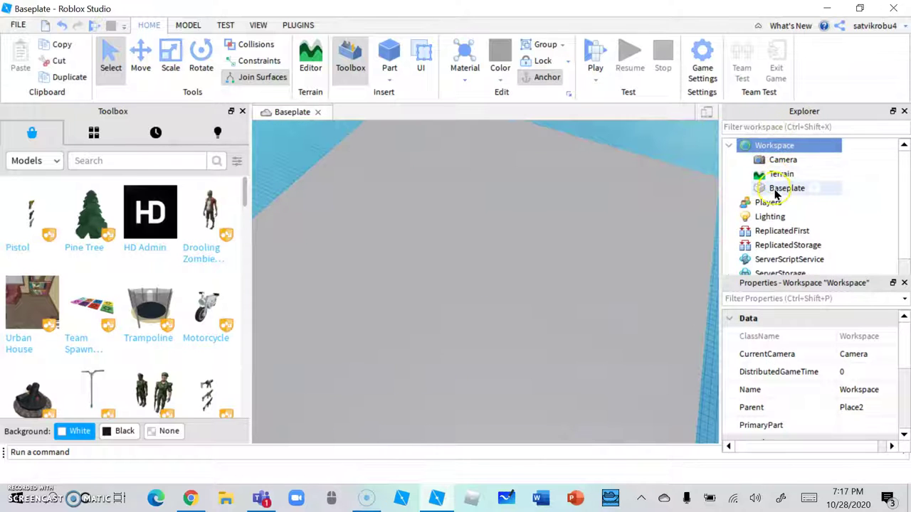
left_click(777, 189)
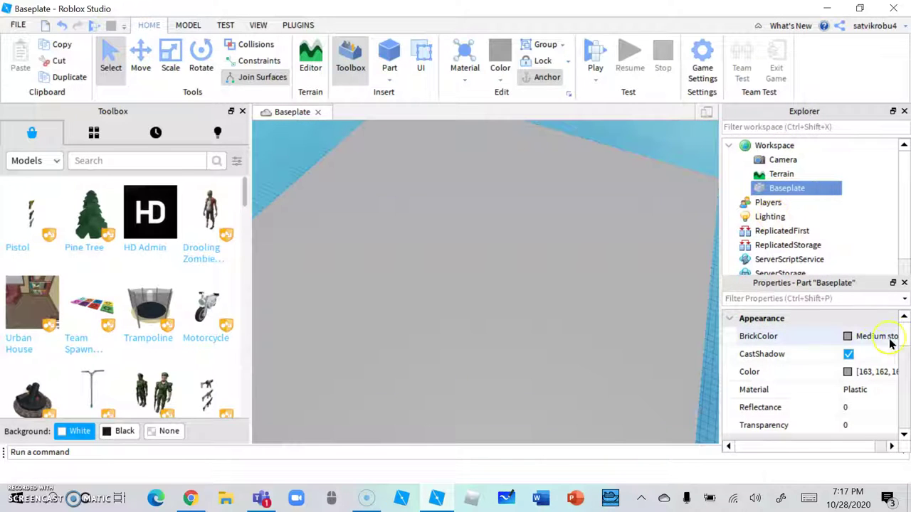
left_click(877, 390)
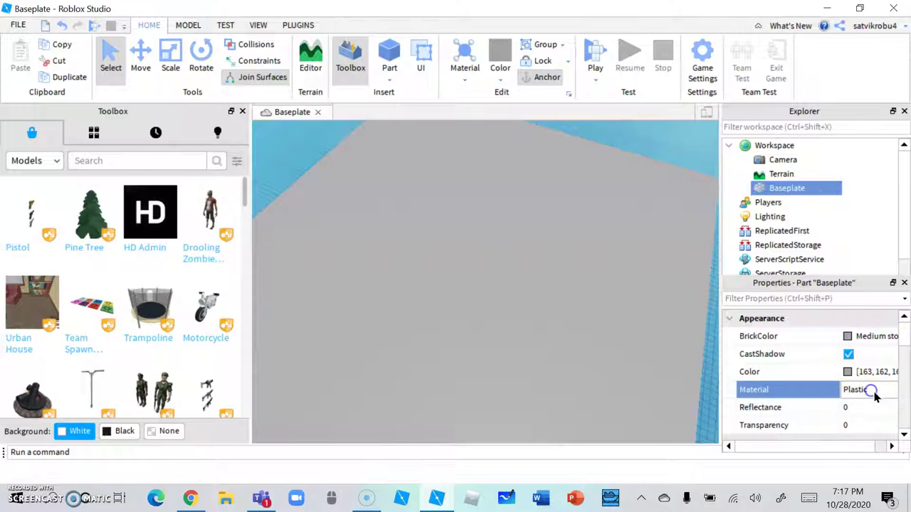
left_click(891, 395)
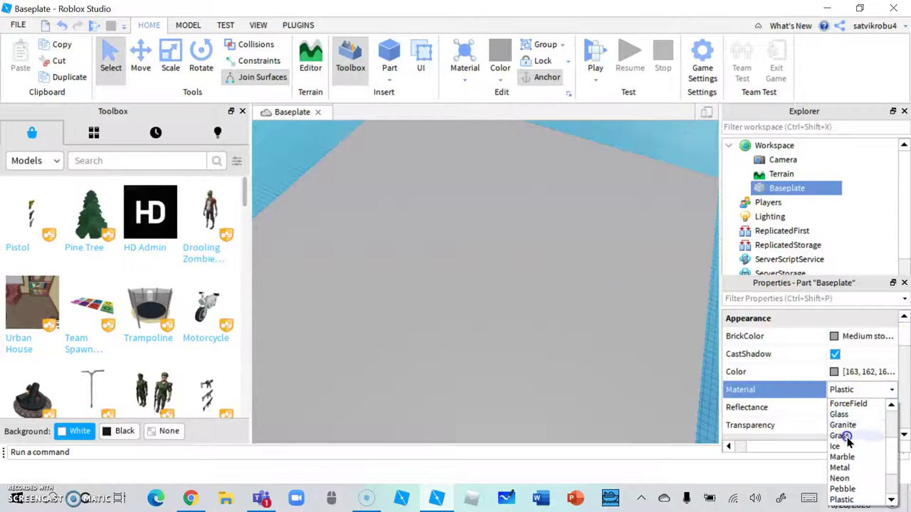
scroll(854, 438, "down", 5)
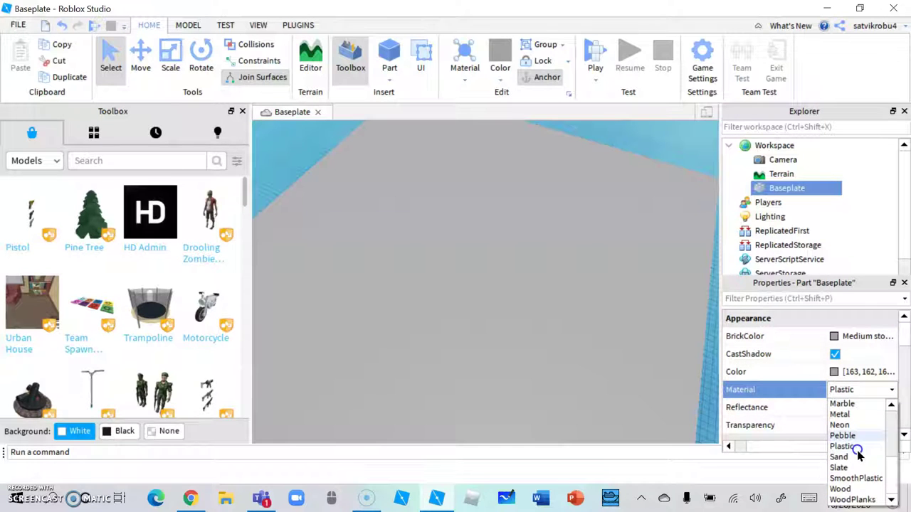
scroll(854, 476, "up", 1)
scroll(854, 470, "up", 11)
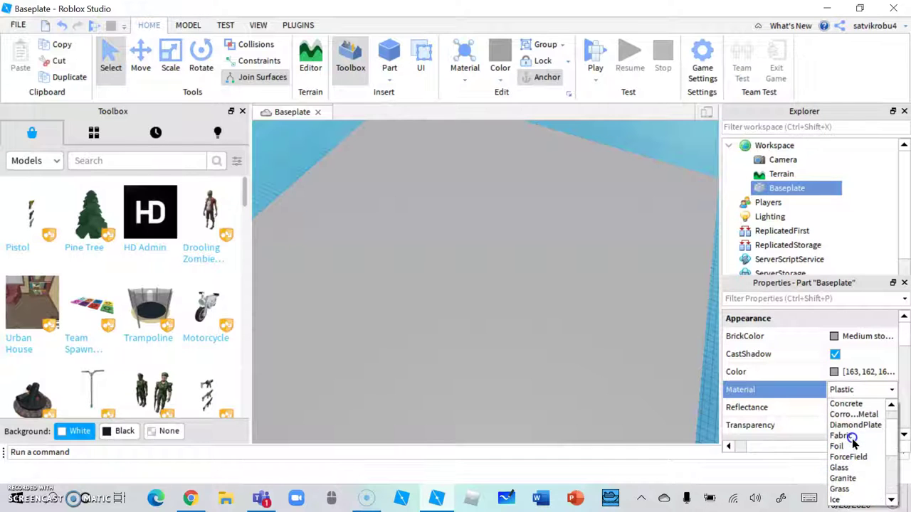
left_click(839, 403)
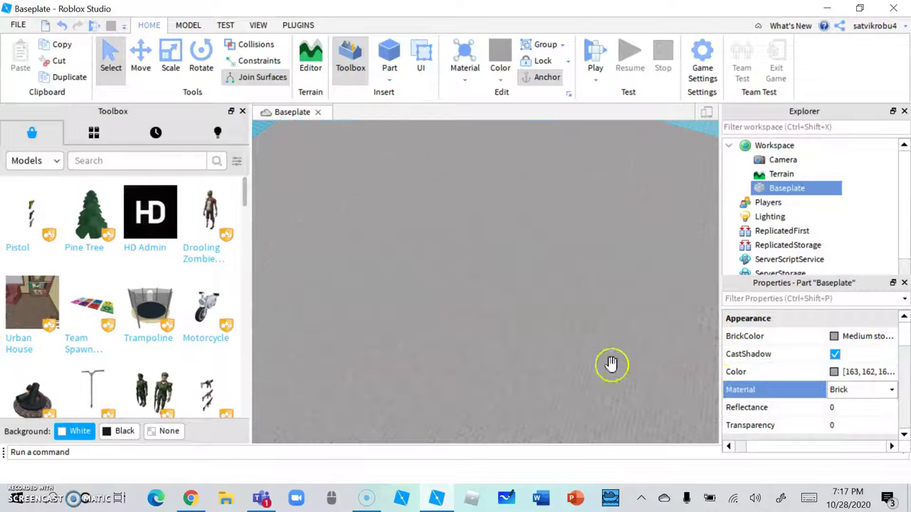
Deselect the baseplate and examine its brick surface from several angles and distances
scroll(374, 218, "down", 10)
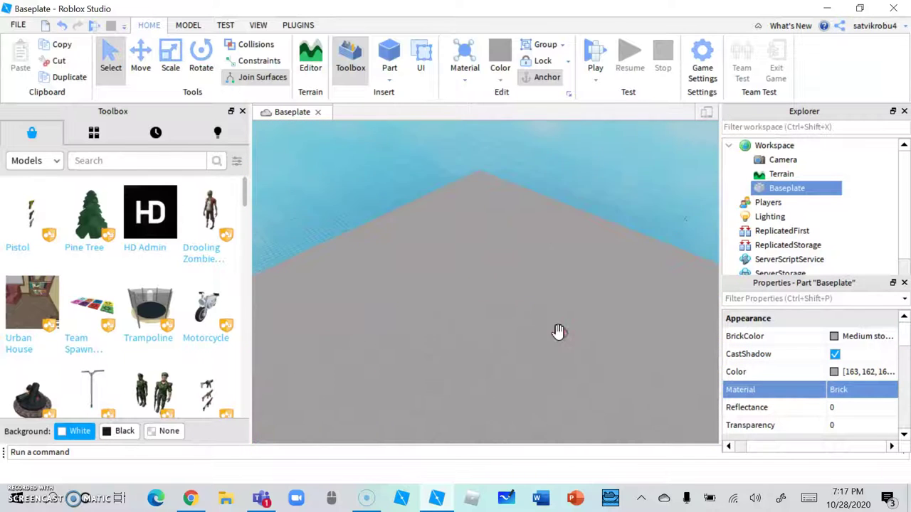
right_click(511, 345)
left_click(479, 335)
scroll(492, 332, "up", 2)
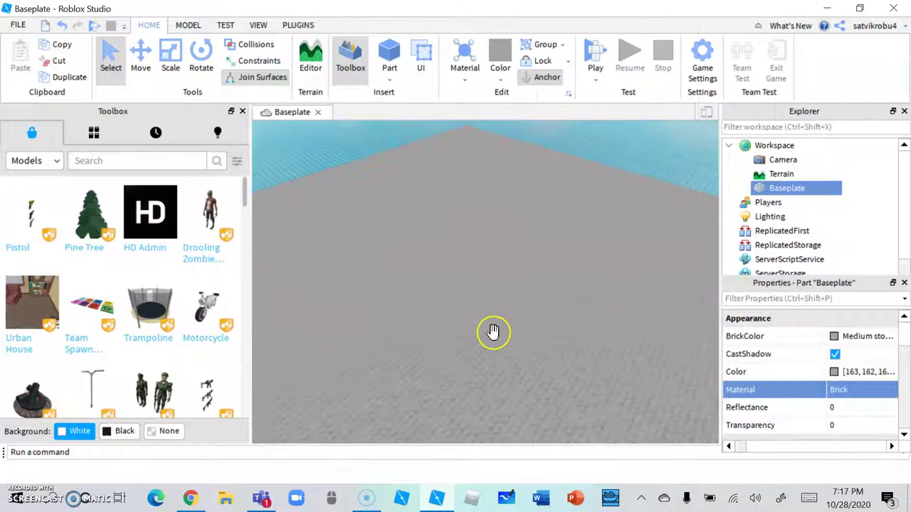
right_click_drag(504, 340, 504, 339)
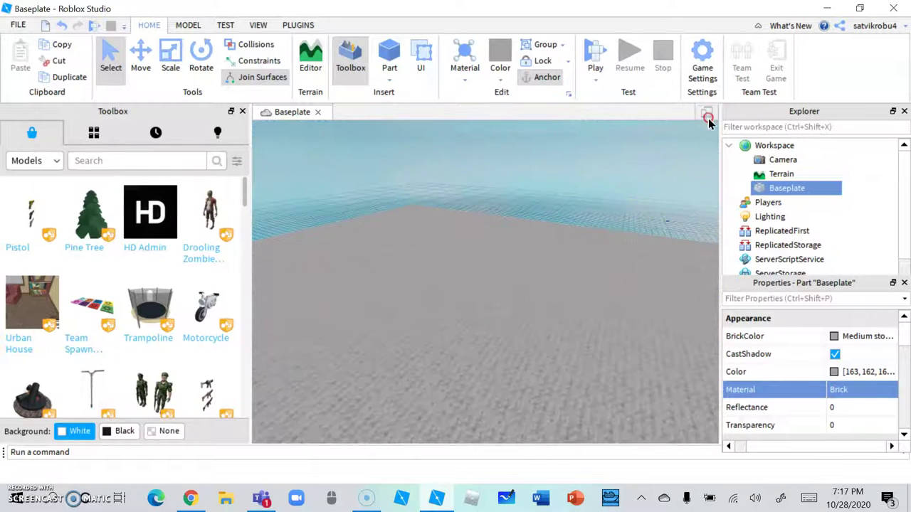
left_click(707, 118)
right_click_drag(545, 283, 542, 279)
left_click(710, 124)
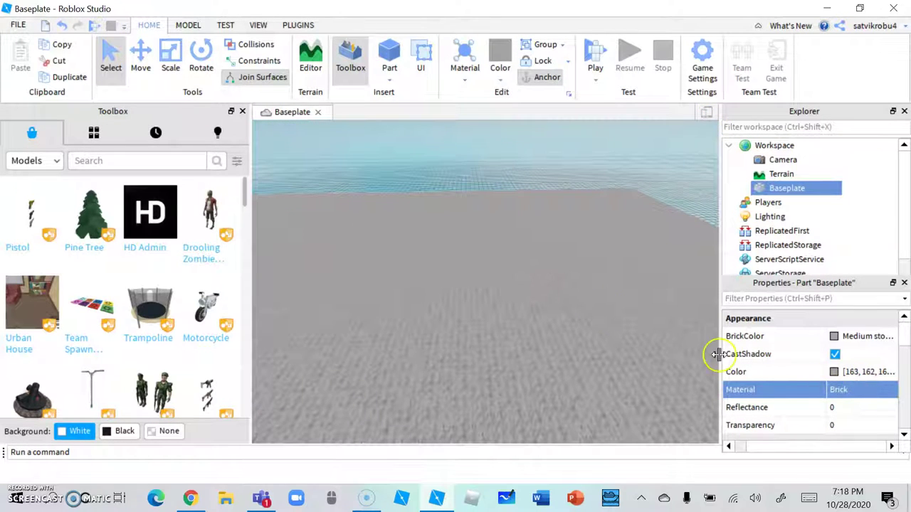
left_click(476, 175)
left_click(449, 346)
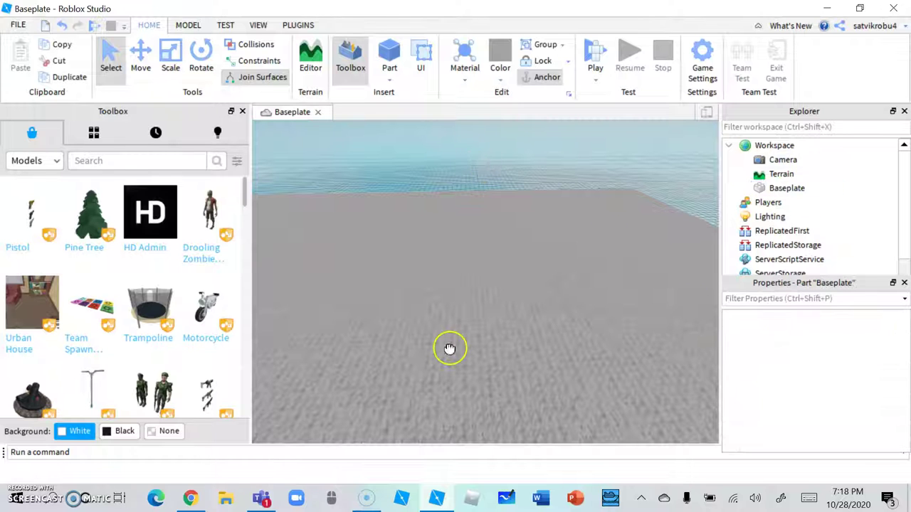
left_click(502, 173)
mouse_move(541, 283)
right_mouse_down()
mouse_move(520, 287)
mouse_move(490, 274)
mouse_move(538, 274)
right_mouse_up()
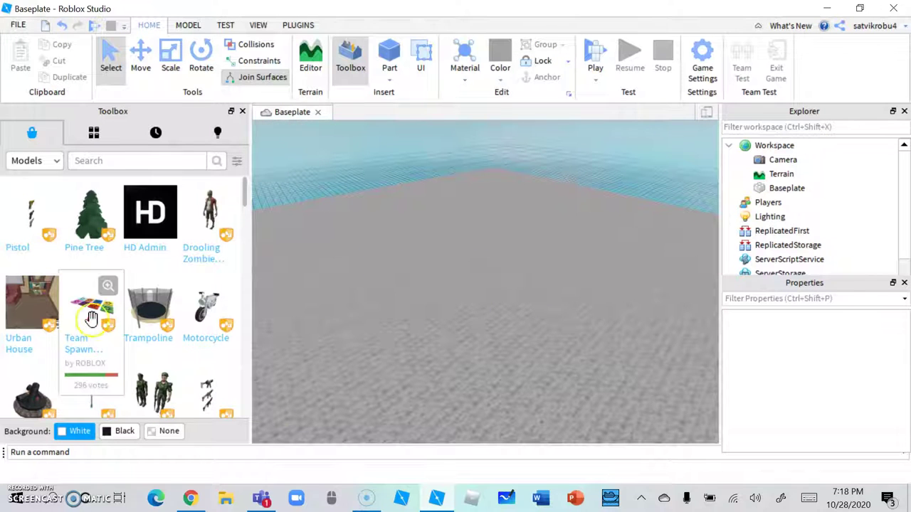
right_click_drag(513, 281, 413, 300)
left_click(508, 280)
left_click(469, 210)
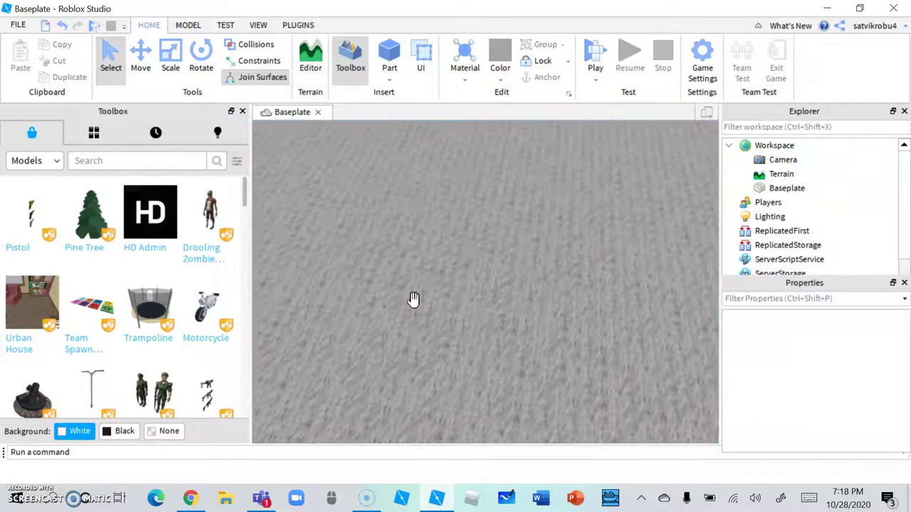
scroll(413, 299, "down", 5)
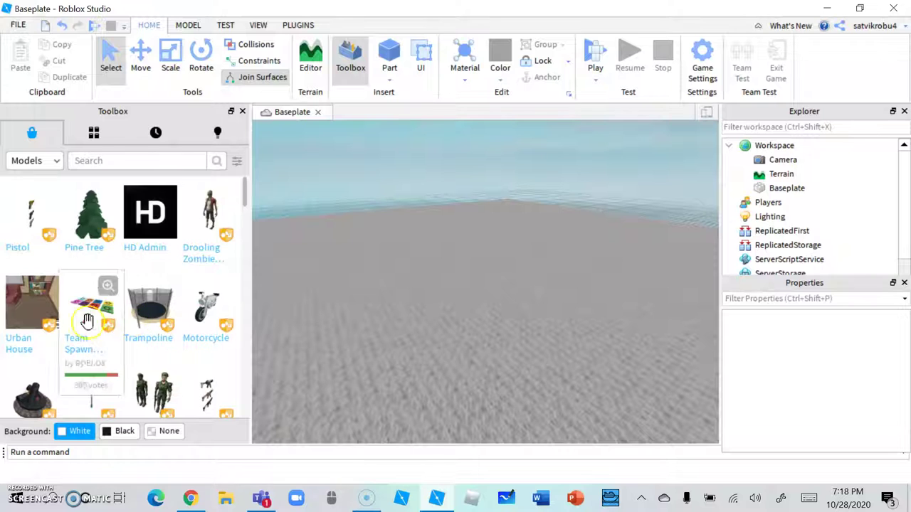
Browse the ready-made models in the Toolbox and the services listed in the Explorer
scroll(158, 267, "down", 9)
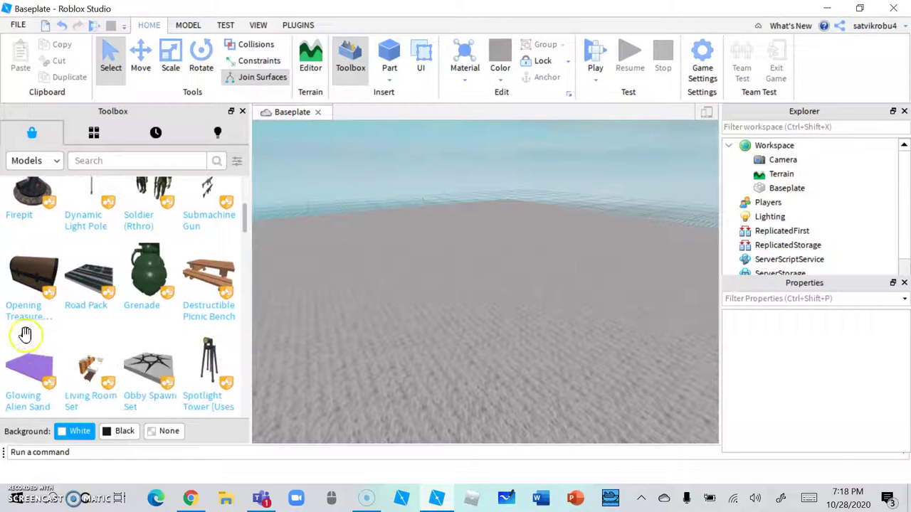
scroll(53, 311, "down", 3)
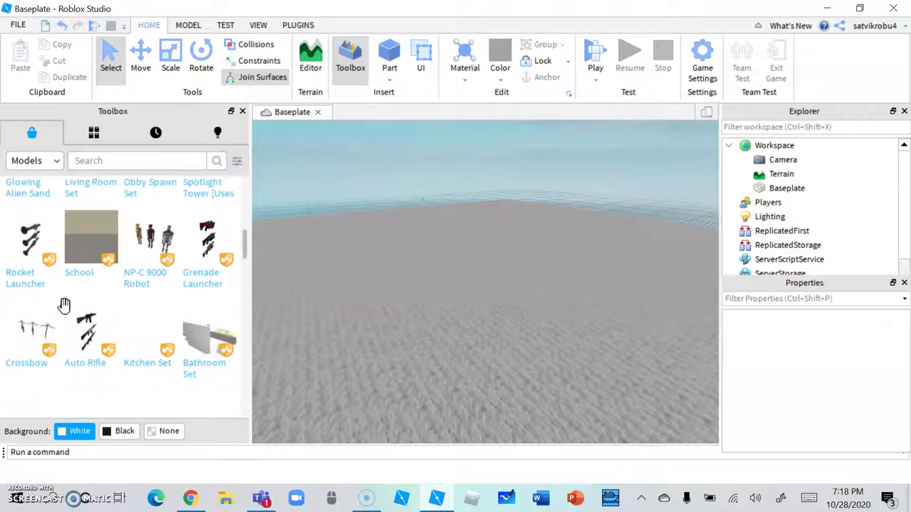
scroll(61, 306, "down", 3)
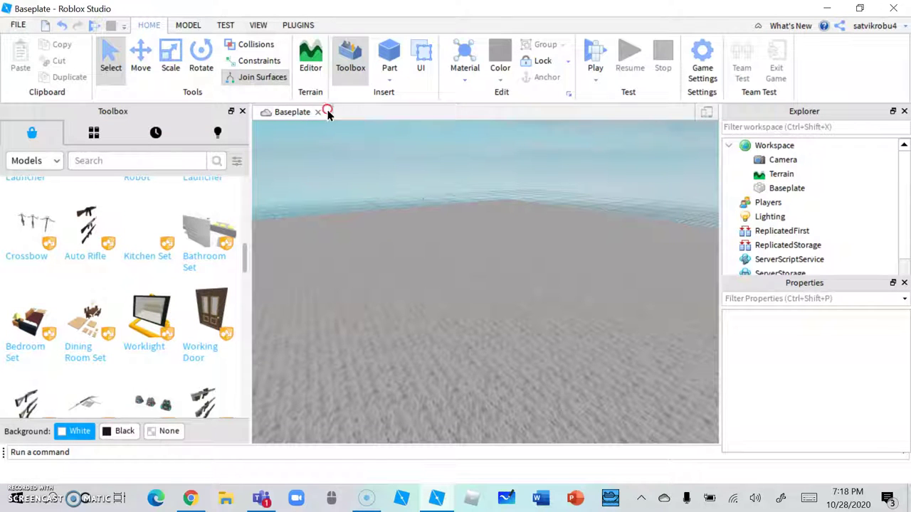
scroll(801, 204, "down", 2)
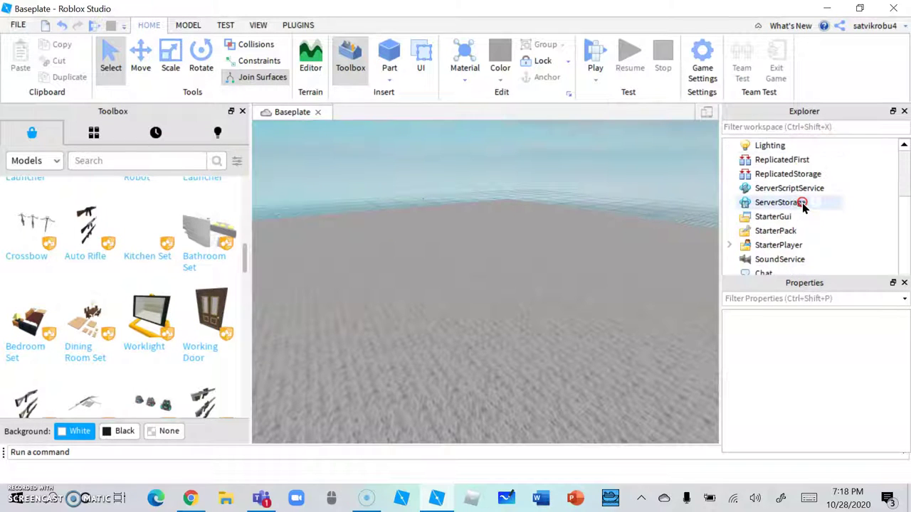
scroll(803, 206, "up", 2)
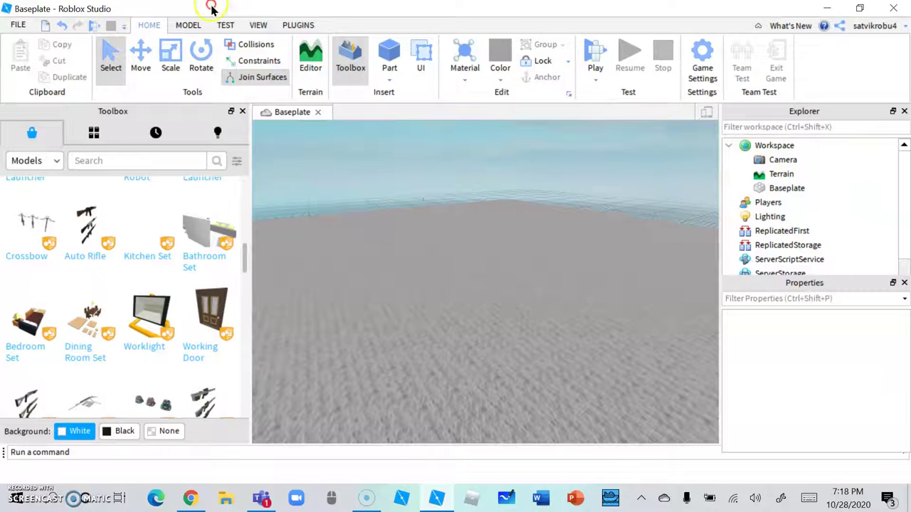
Open the Insert Object list, look through the object types as far as the Script entry, and close it
left_click(191, 25)
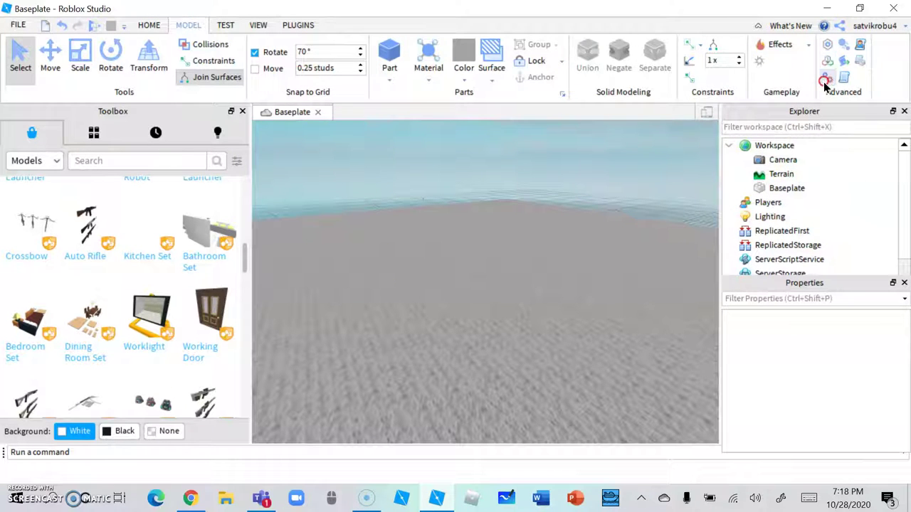
left_click(825, 47)
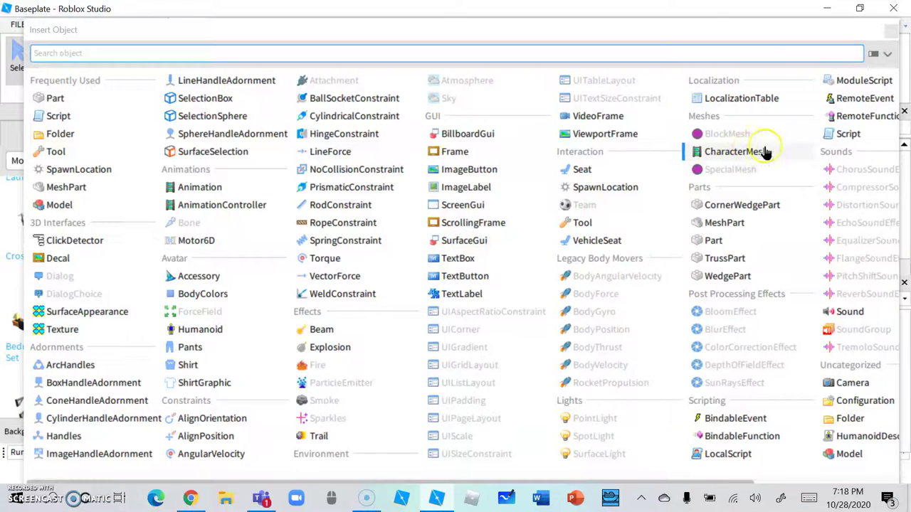
scroll(812, 142, "down", 1)
left_click(841, 135)
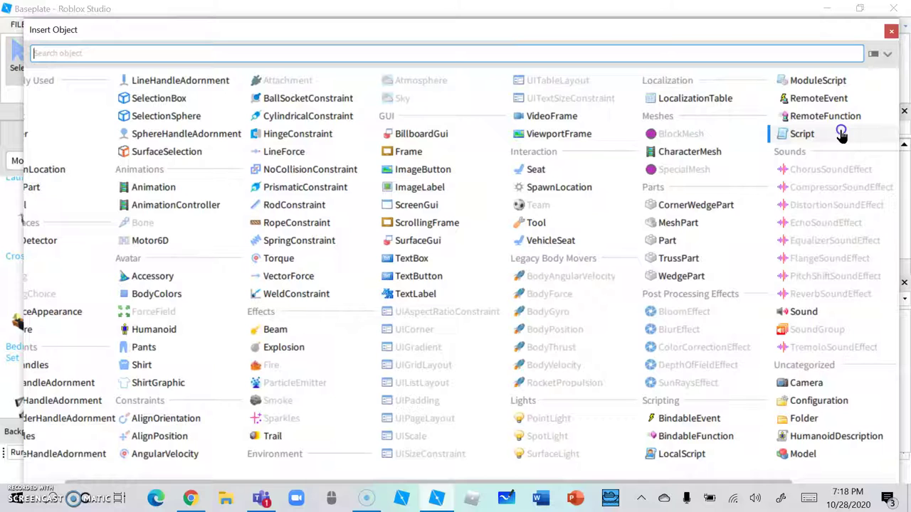
left_click(859, 54)
left_click(890, 33)
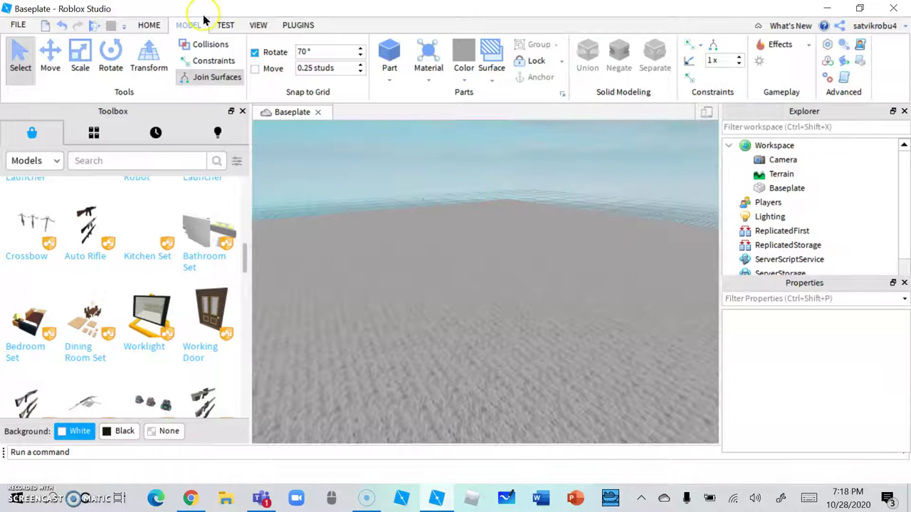
Insert a Script object into Workspace and close the Insert Object window
scroll(797, 179, "down", 2)
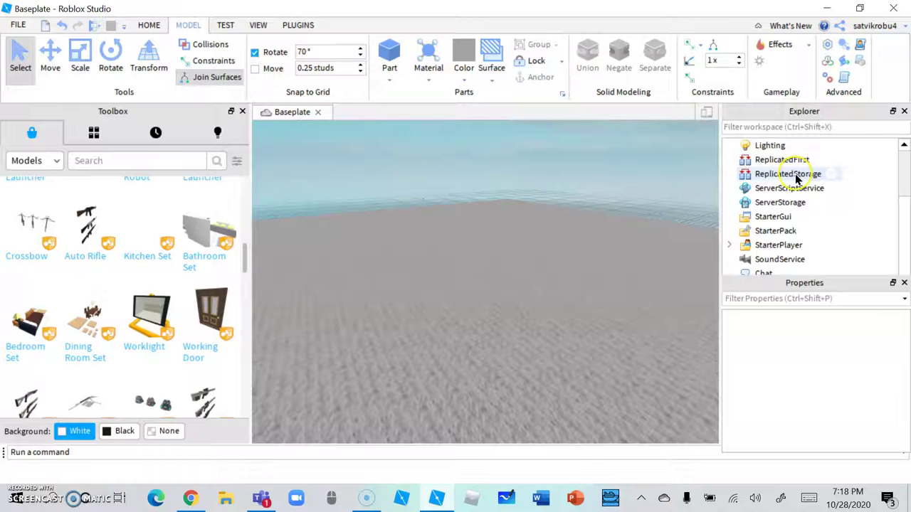
scroll(796, 179, "up", 2)
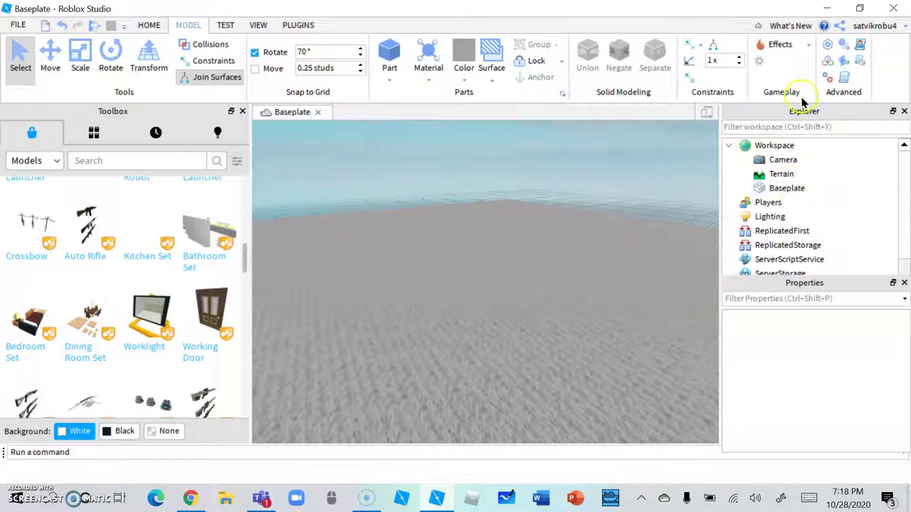
left_click(828, 74)
left_click(802, 137)
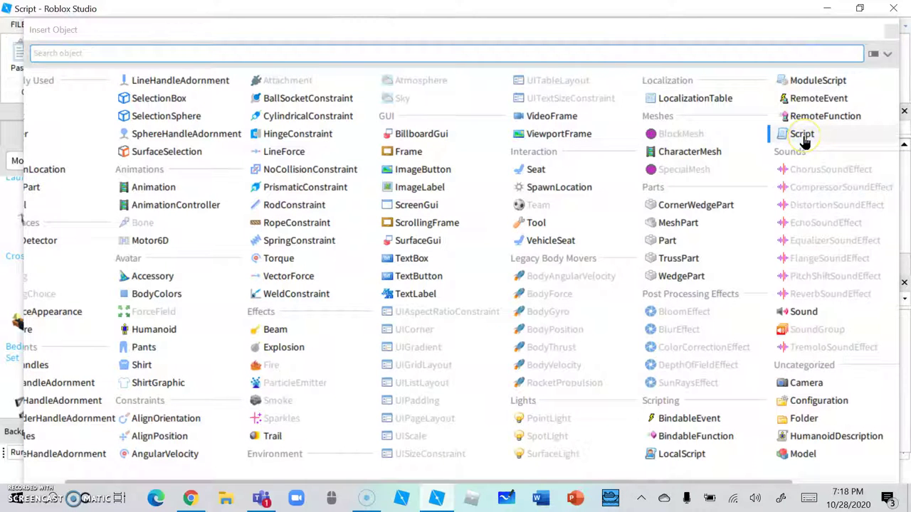
left_click(890, 31)
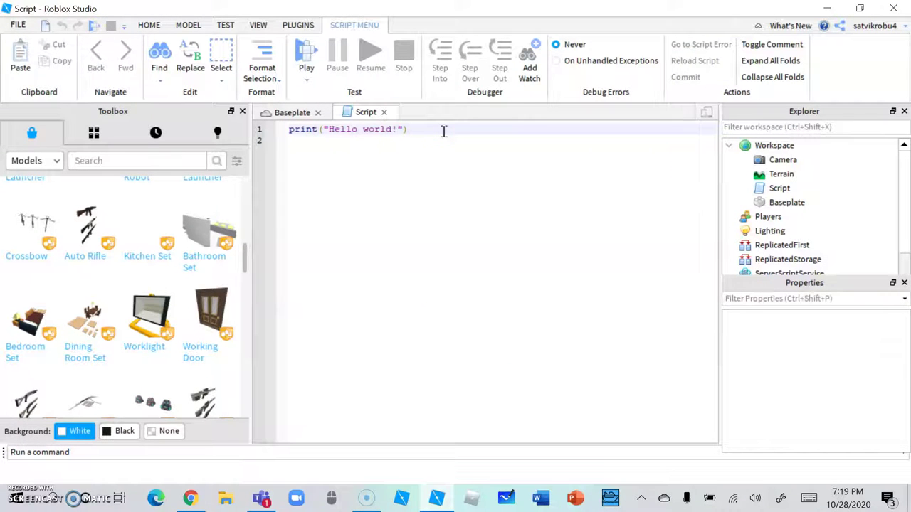
Erase the "Hello world!" argument and closing bracket from the script's print statement
key("BackSpace")
key("BackSpace")
key("BackSpace")
key("BackSpace")
key("BackSpace")
key("BackSpace")
key("BackSpace")
key("BackSpace")
key("BackSpace")
key("BackSpace")
key("BackSpace")
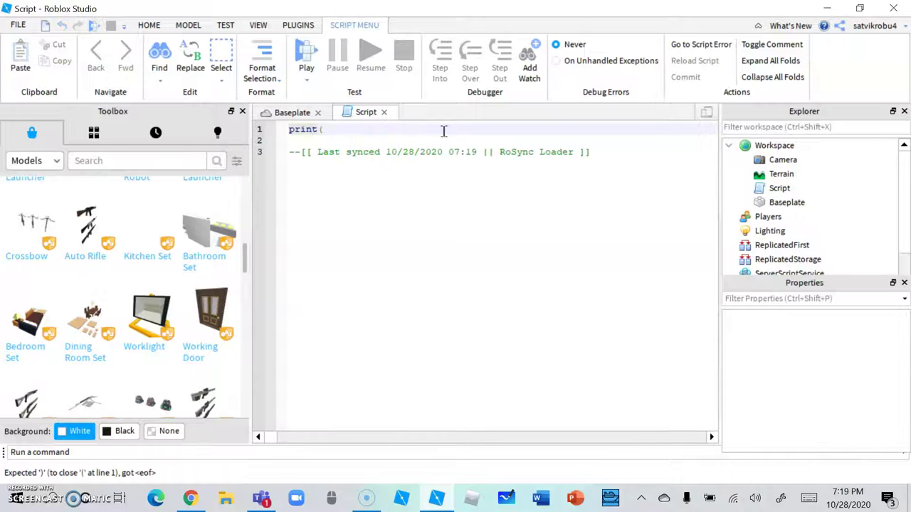
Replace the remaining print call on the script's first line with spawn(0:20)
type("S")
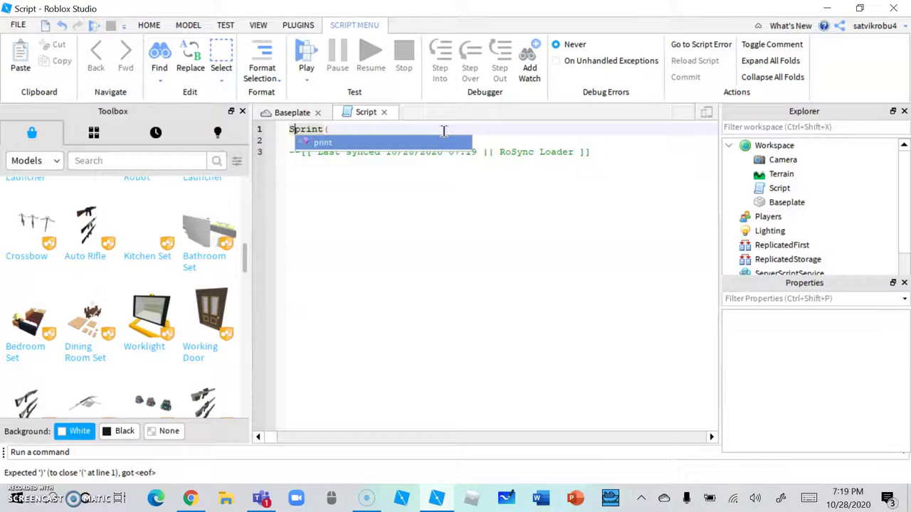
type("a")
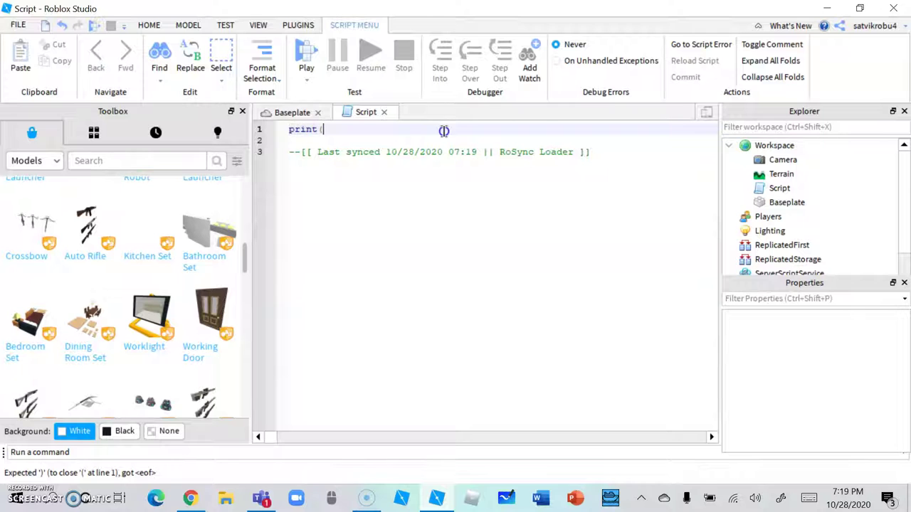
type("s")
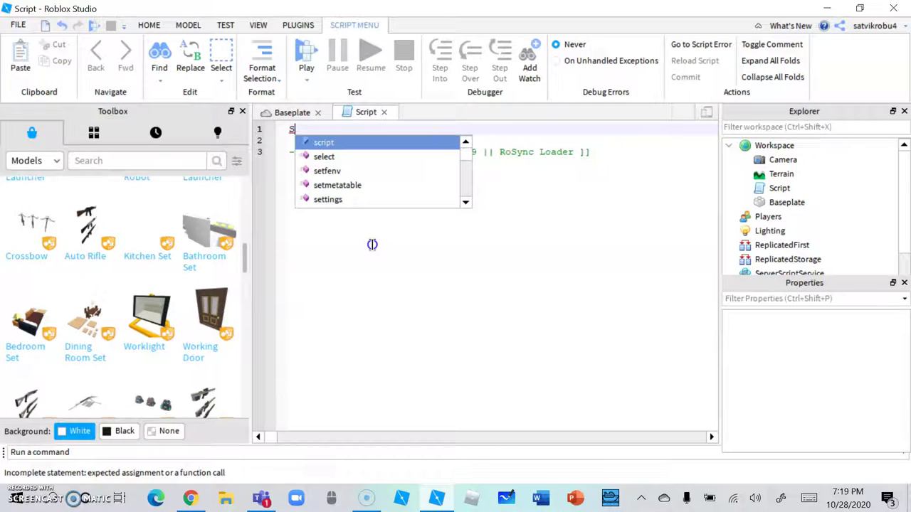
type("pr")
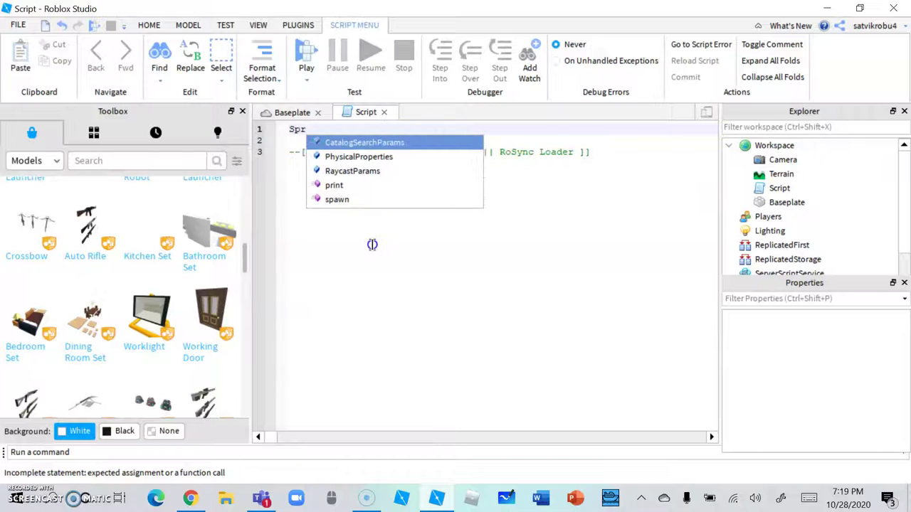
left_click(346, 198)
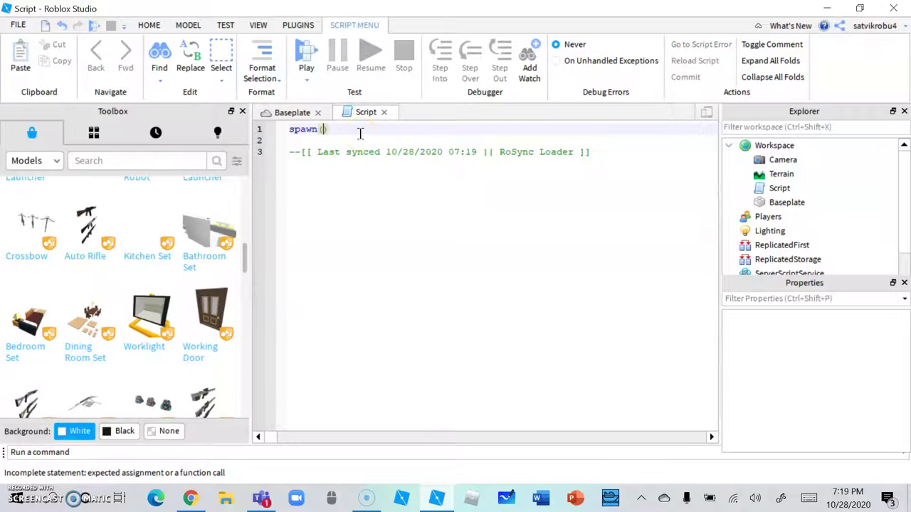
type("5")
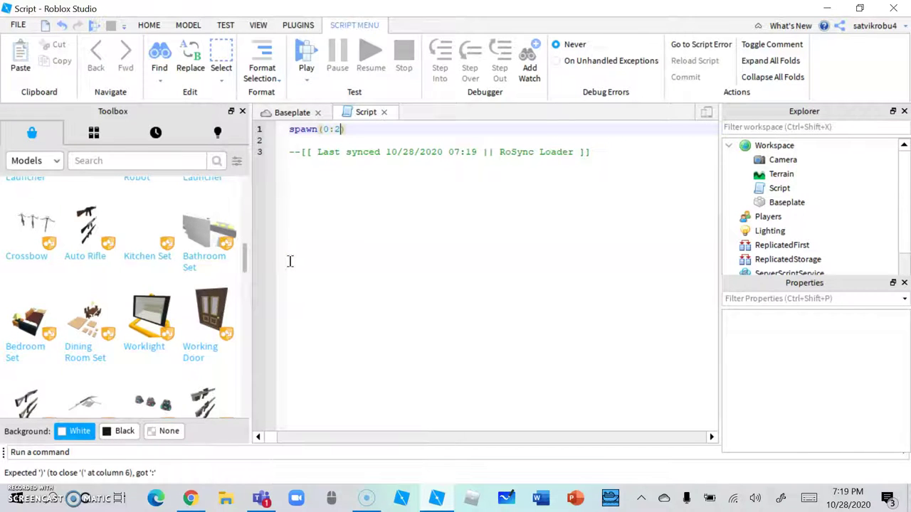
type(")")
key("ctrl+s")
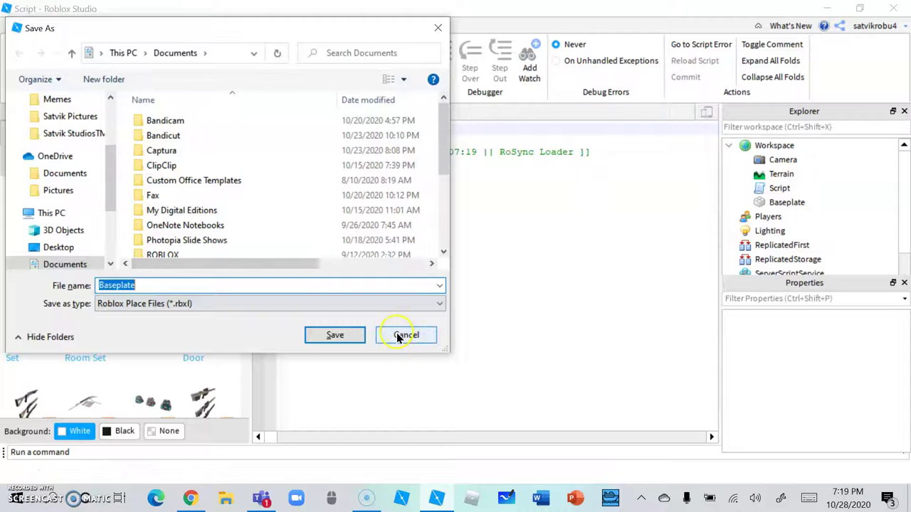
left_click(377, 304)
left_click(183, 331)
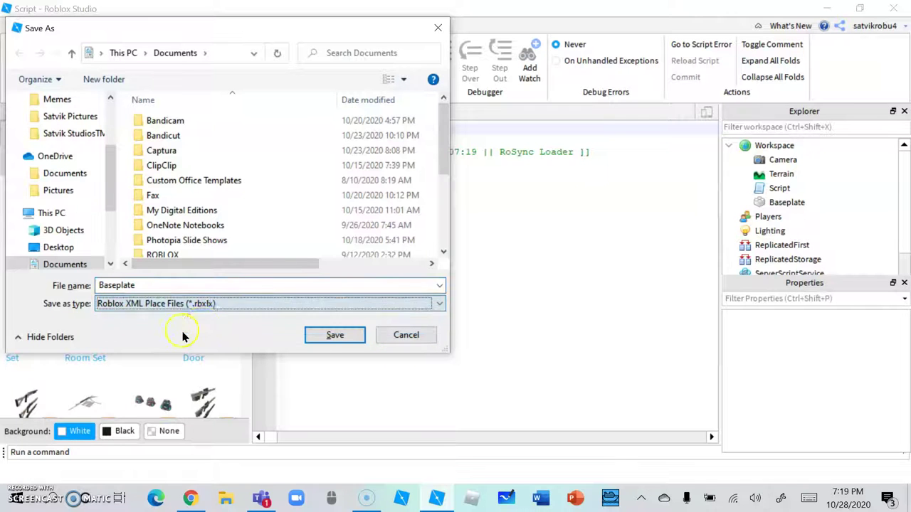
left_click(424, 335)
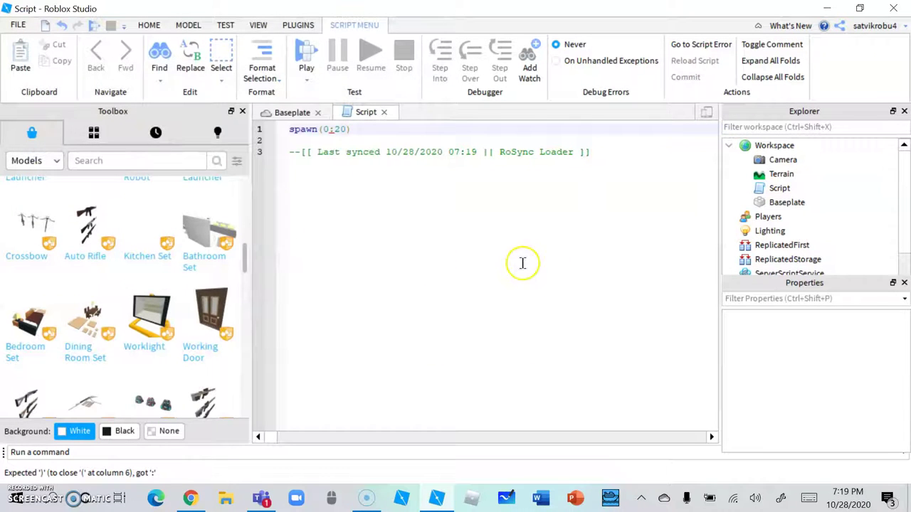
Return to the Baseplate 3D view and insert a spawn location on the baseplate
left_click(295, 114)
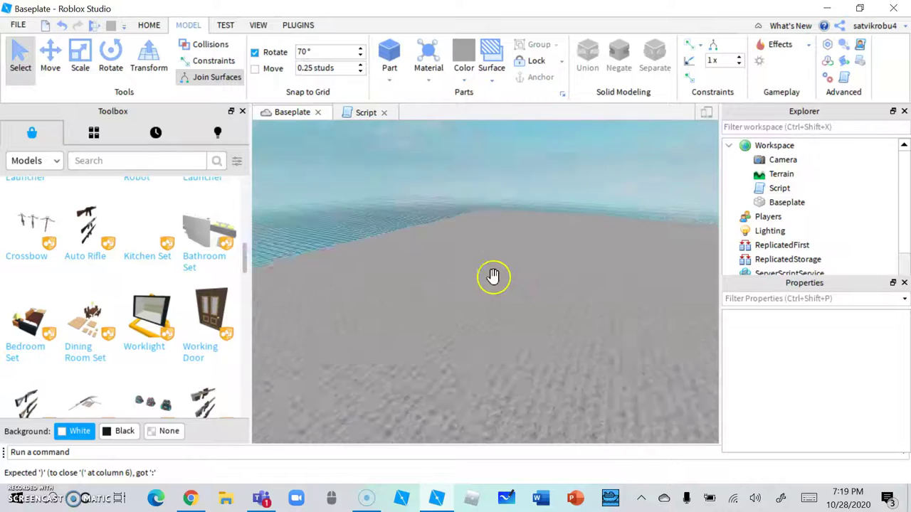
mouse_move(504, 277)
right_mouse_down()
mouse_move(480, 274)
mouse_move(420, 185)
right_mouse_up()
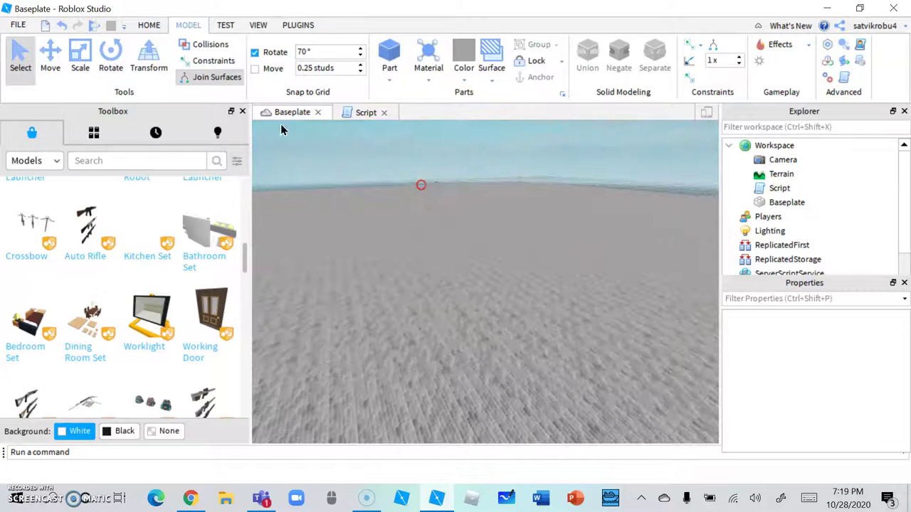
left_click(146, 26)
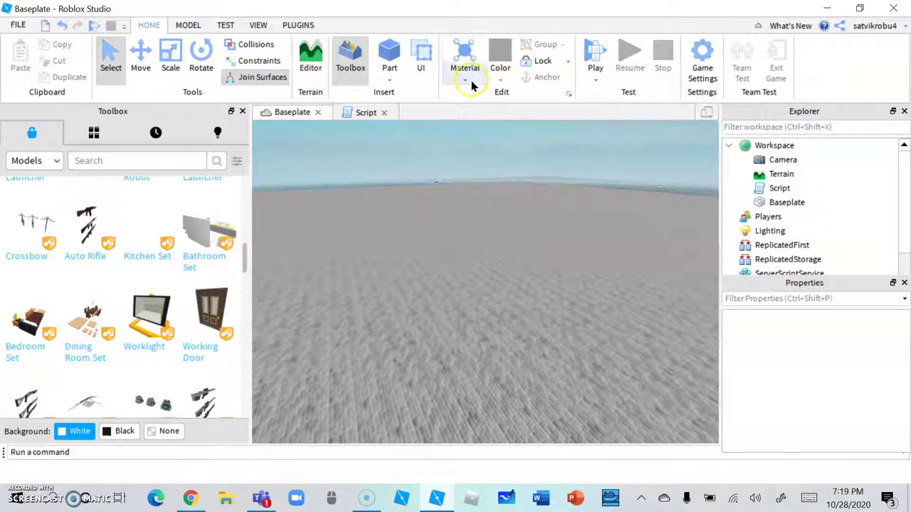
left_click(197, 26)
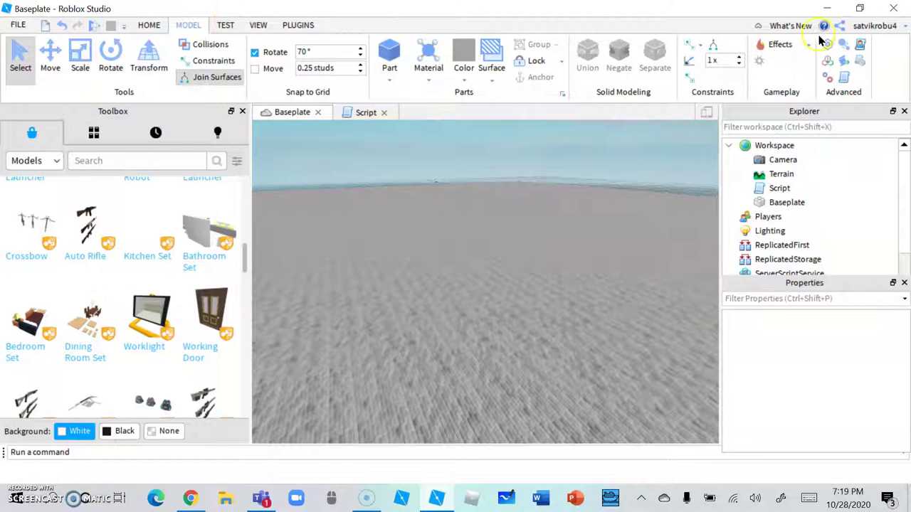
left_click(766, 63)
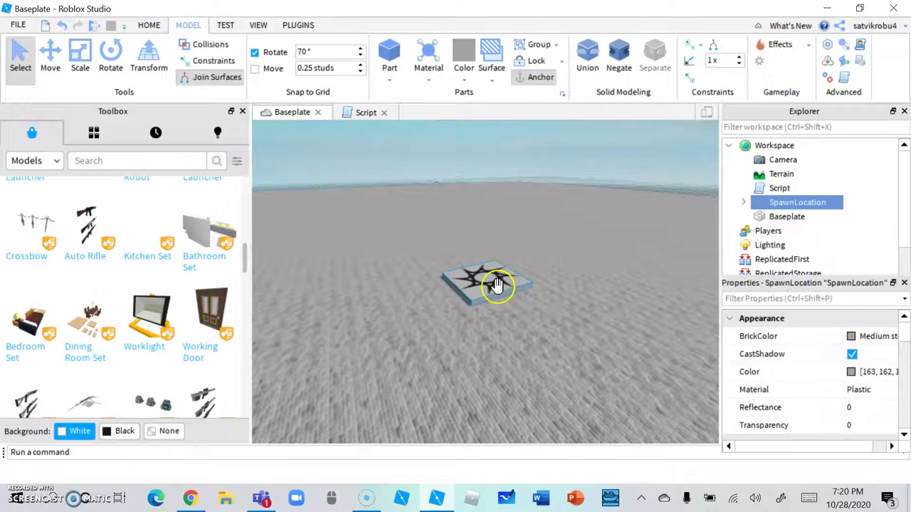
Delete the decal from the spawn location and set the spawn's material to Brick
left_click(488, 313)
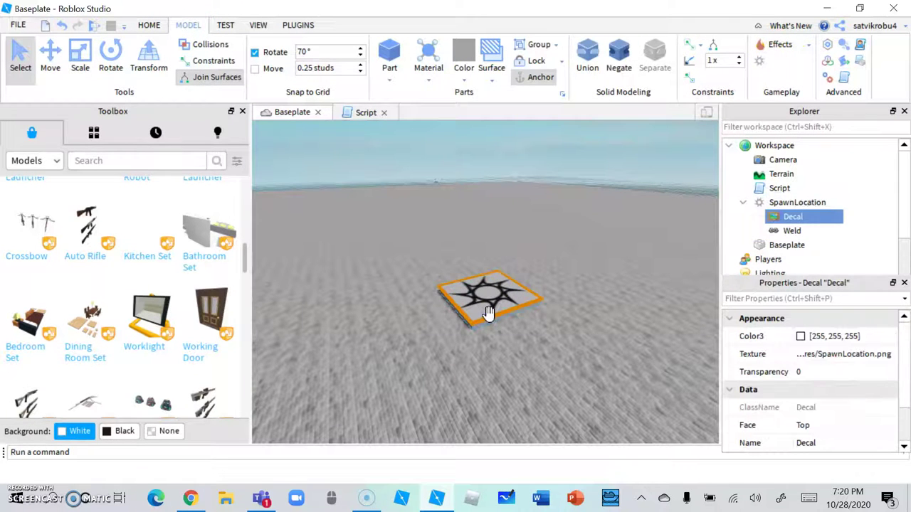
key("Delete")
left_click(480, 313)
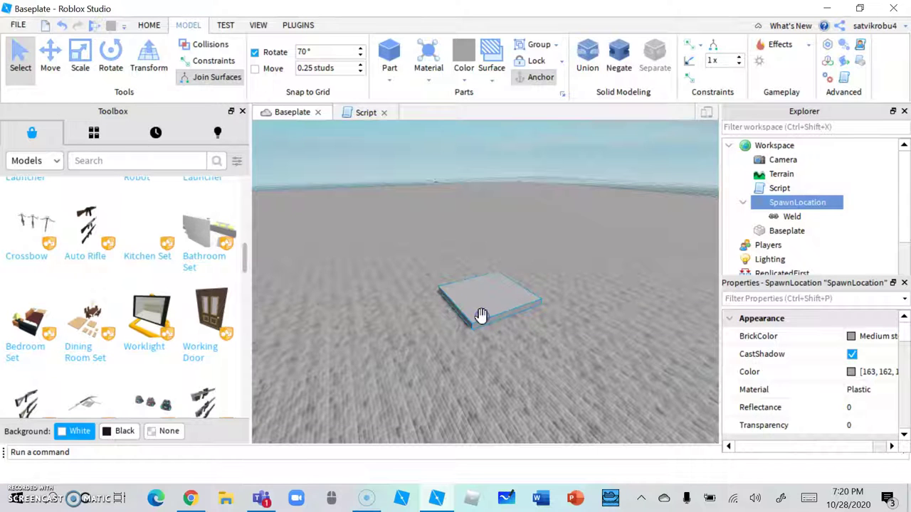
left_click(783, 389)
left_click(888, 394)
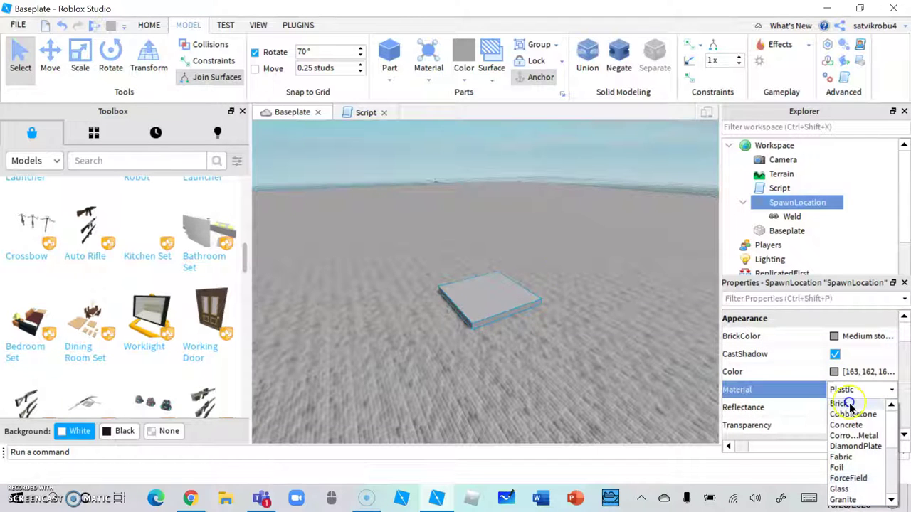
left_click(847, 403)
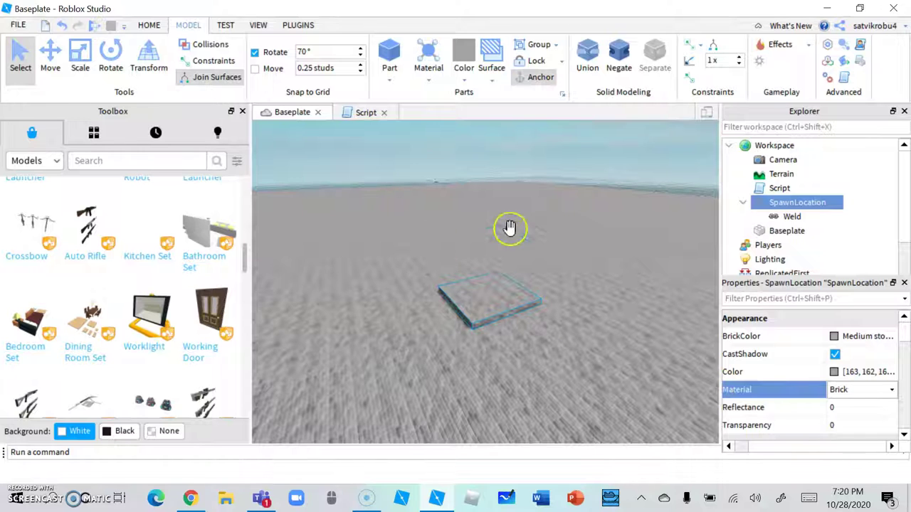
Set the spawn location's transparency to 1 and turn off its CanCollide property
scroll(822, 376, "down", 2)
scroll(824, 377, "down", 1)
scroll(825, 367, "up", 1)
left_click(857, 356)
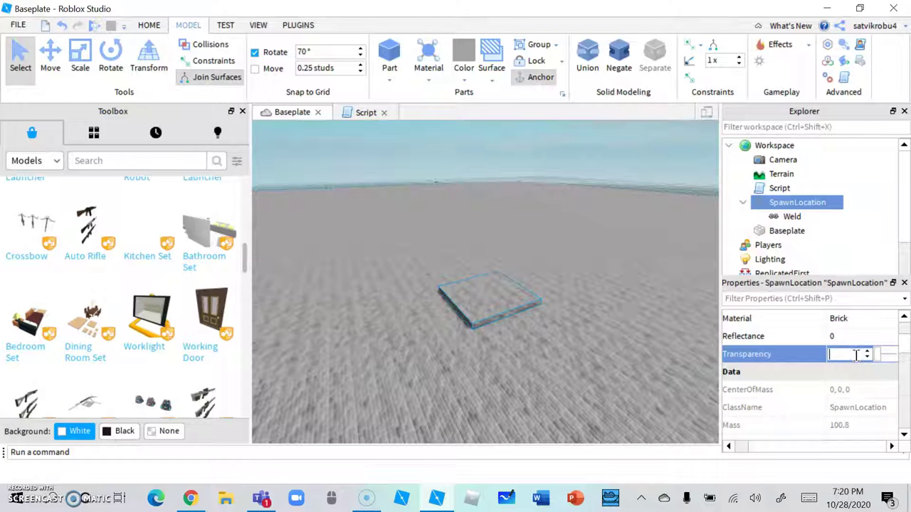
type("1")
scroll(832, 400, "down", 5)
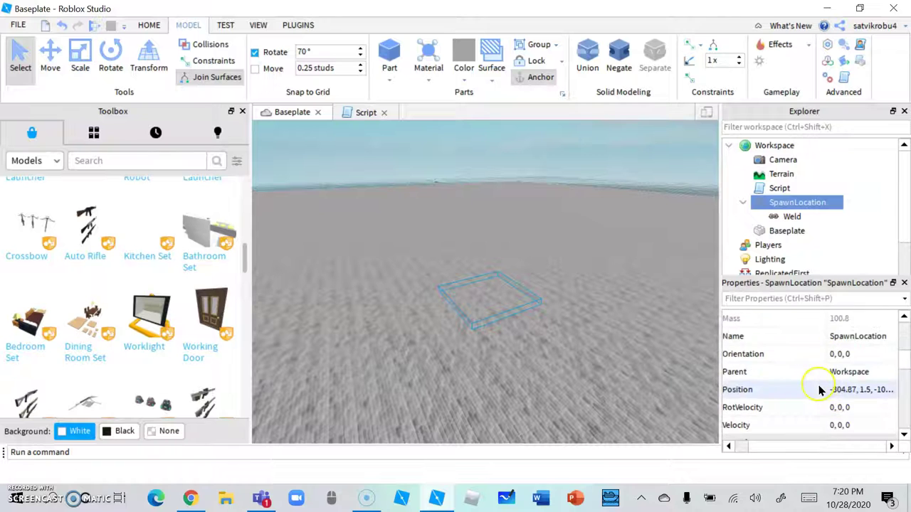
scroll(815, 392, "down", 1)
left_click(835, 372)
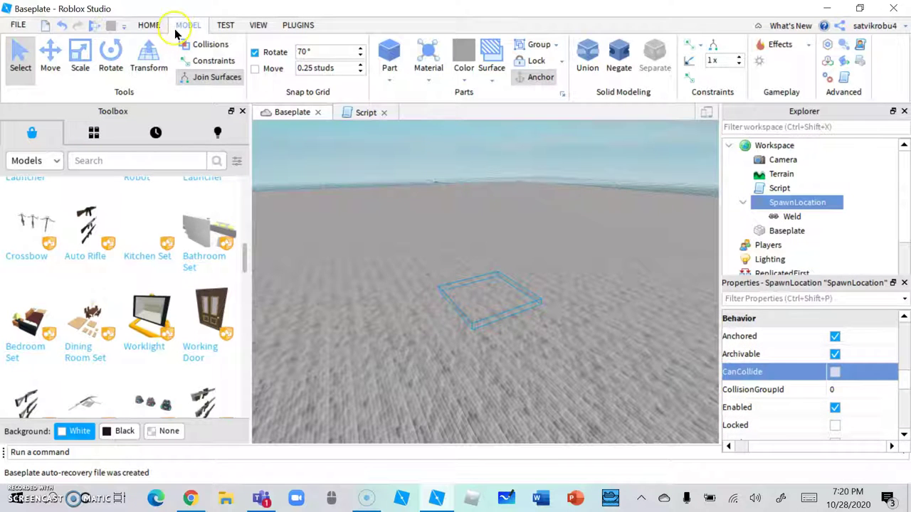
Start a play test of the Baseplate place
left_click(149, 26)
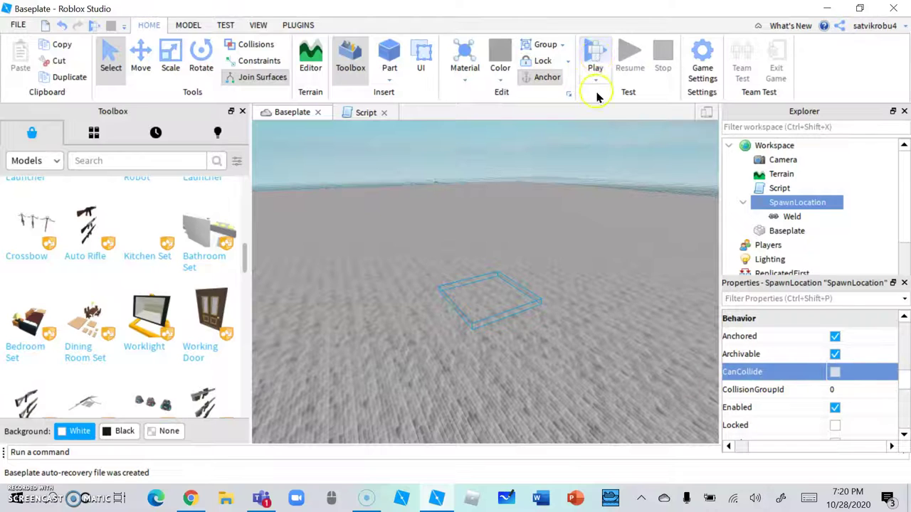
left_click(596, 84)
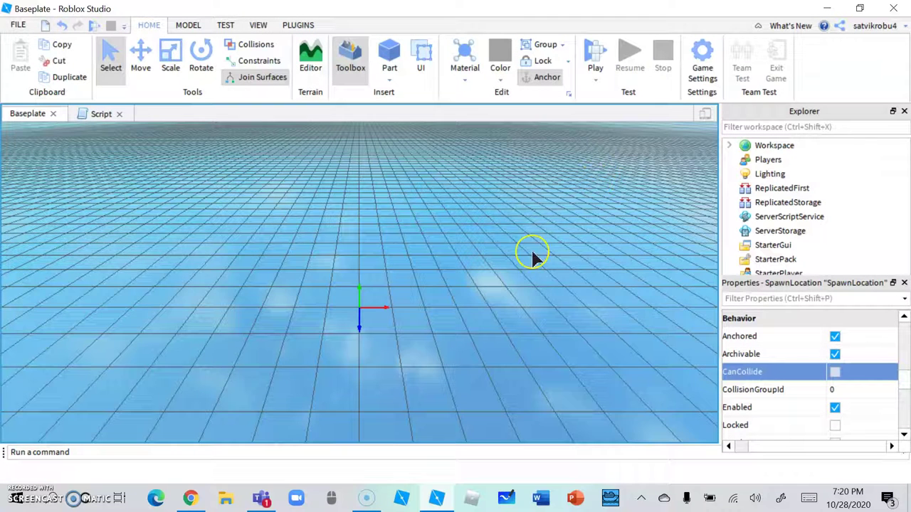